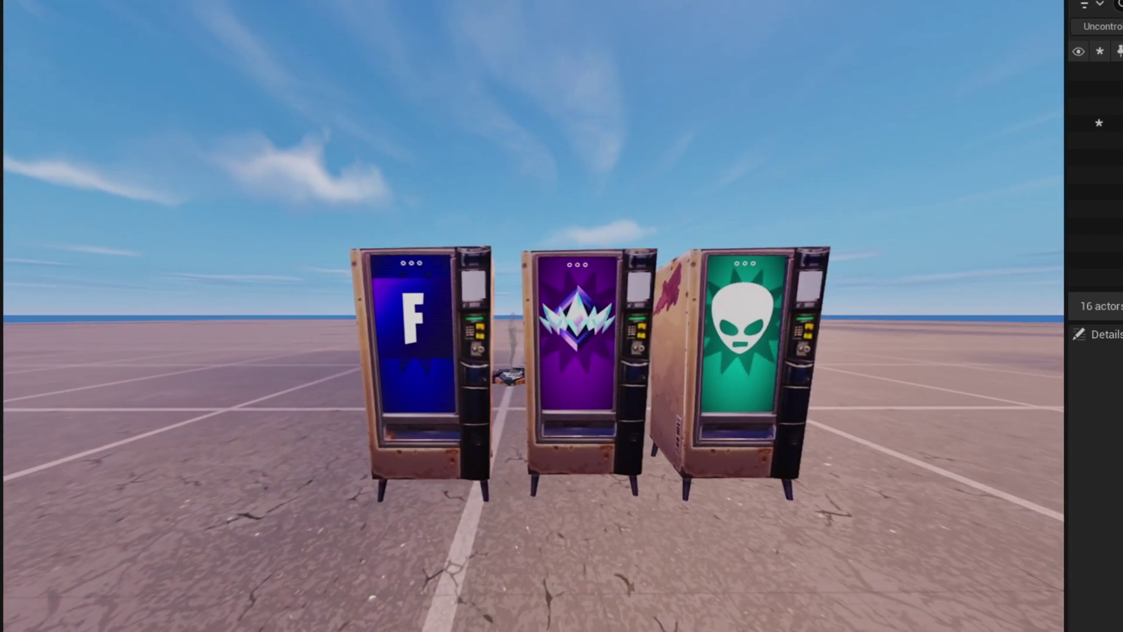
key("w")
key("d")
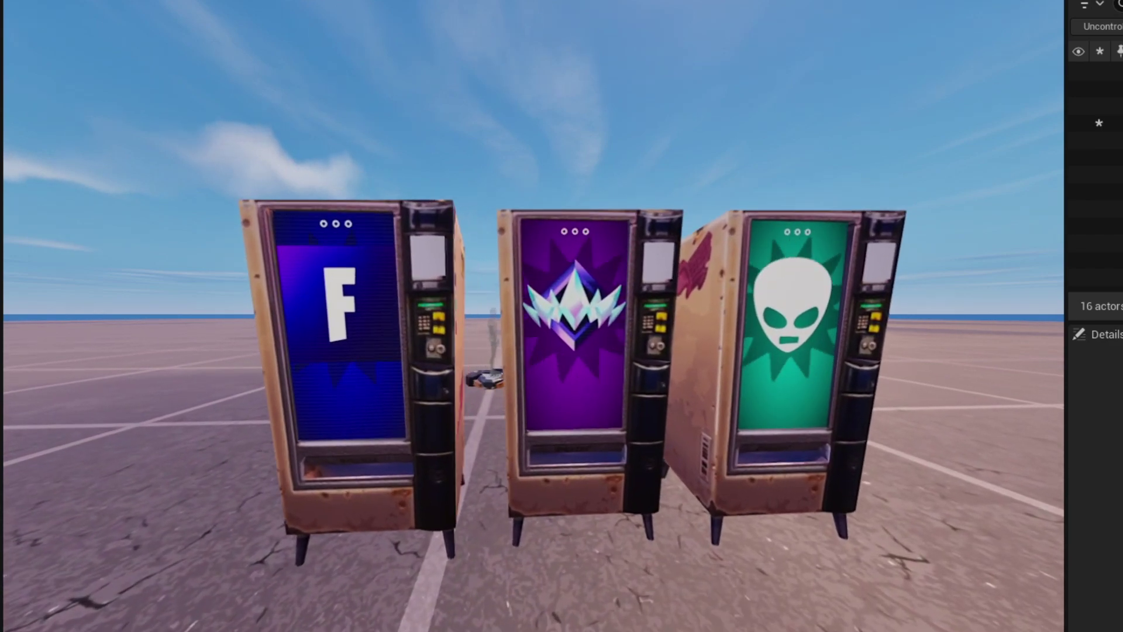
key("s")
key("a")
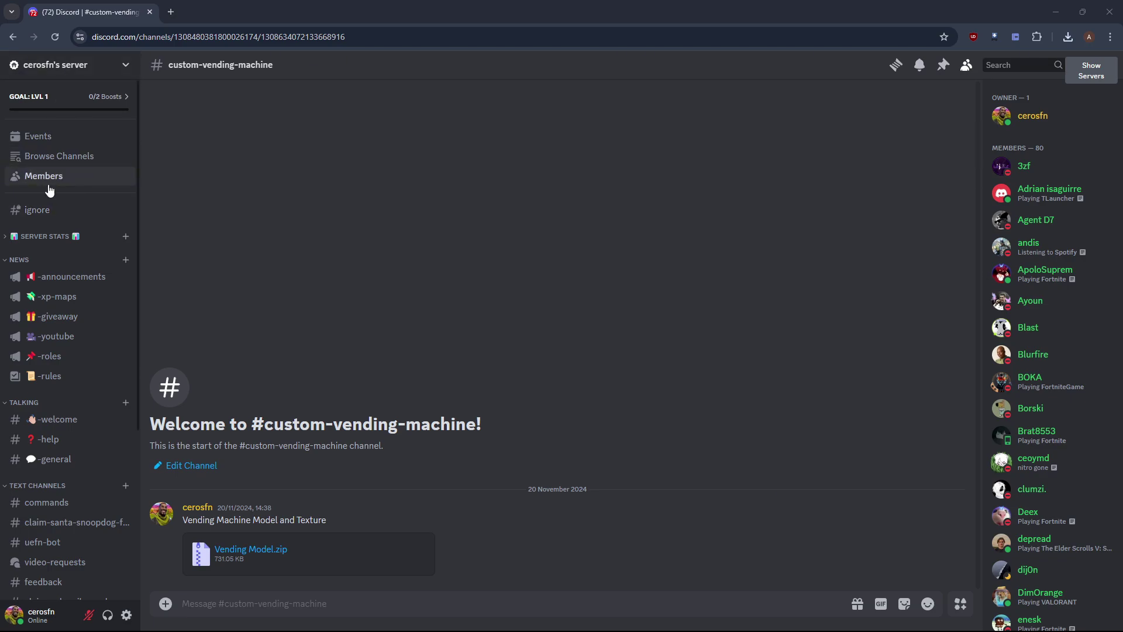
Step: Download Vending Model.zip from the server's custom-vending-machine channel, continuing past the download warning
scroll(55, 351, "down", 1)
scroll(56, 356, "down", 2)
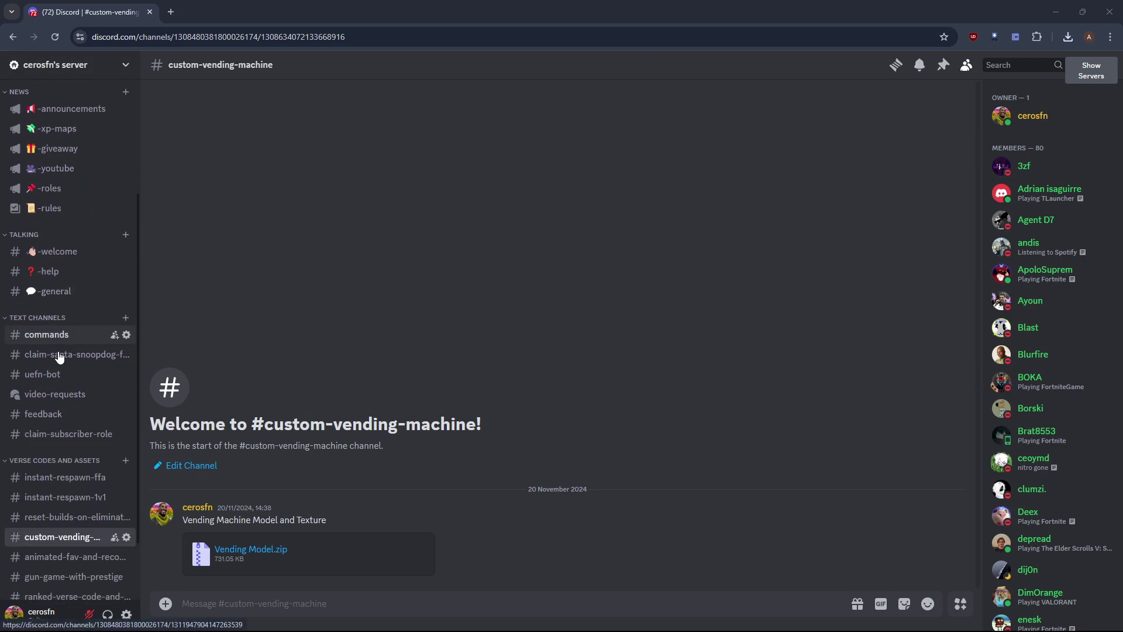
left_click(71, 530)
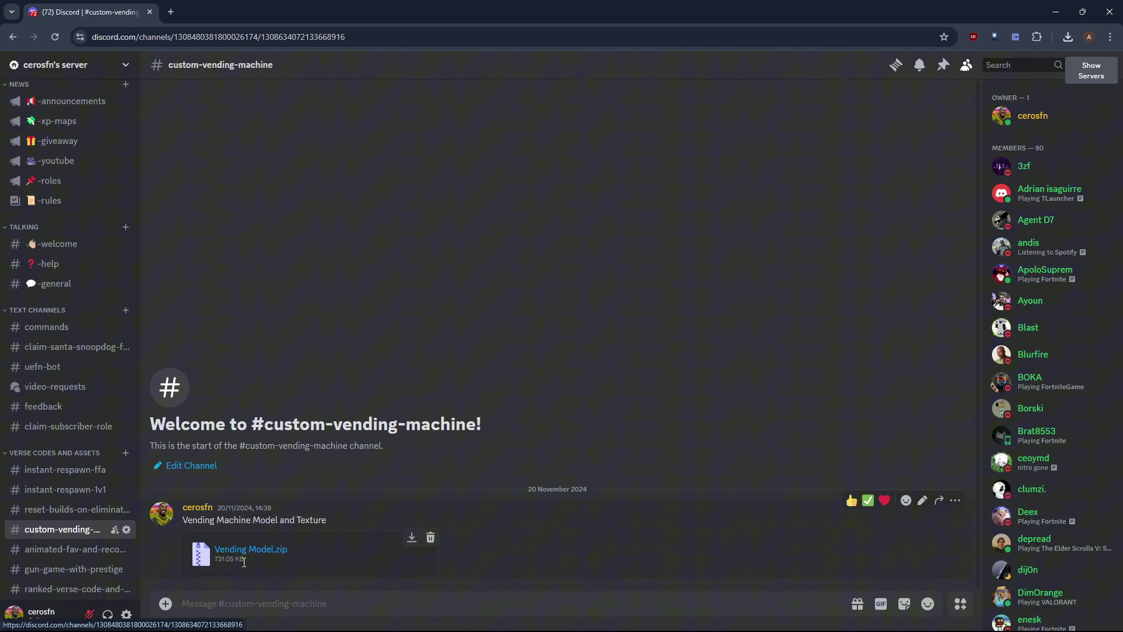
left_click(411, 537)
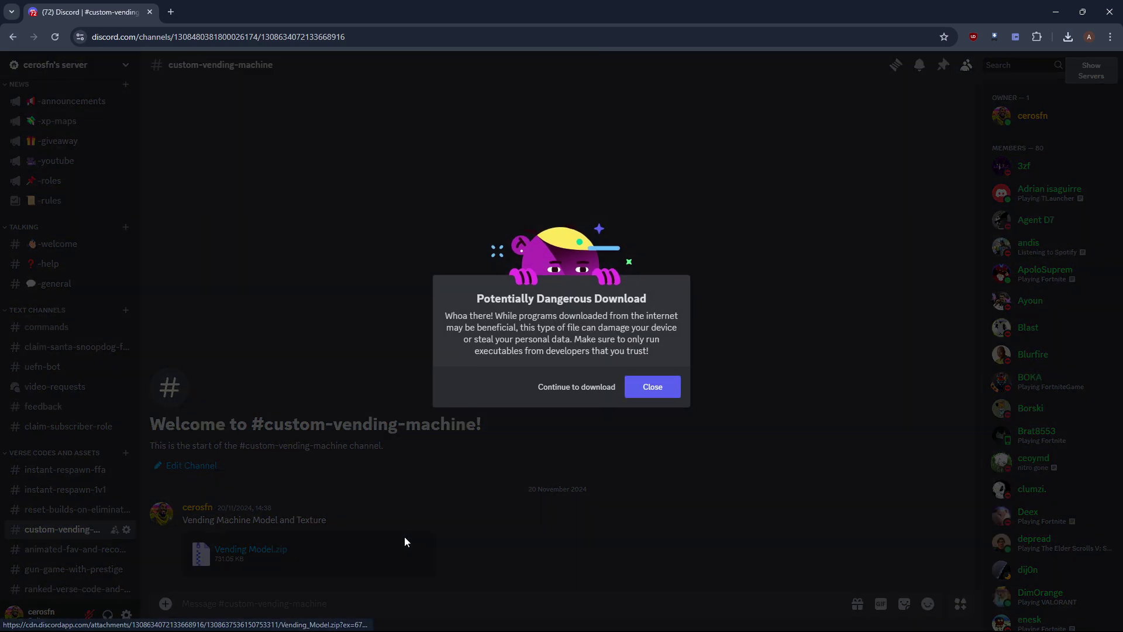
left_click(576, 388)
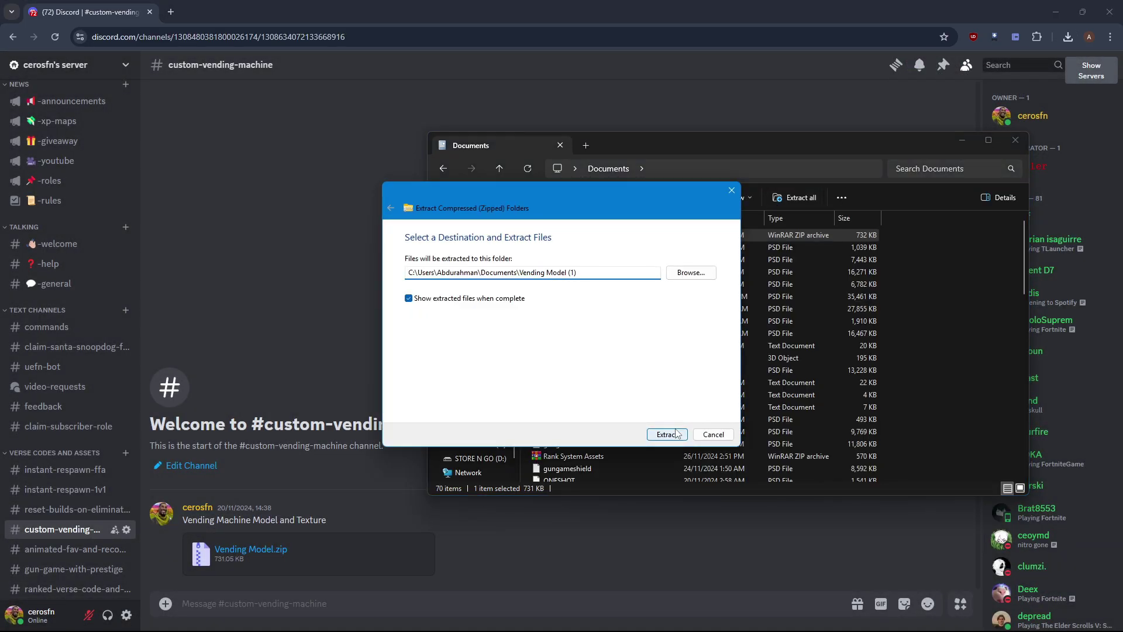
Step: Extract the downloaded archive to the Vending Model (1) folder in Documents and open its Vending Model subfolder
left_click(668, 434)
left_click(613, 250)
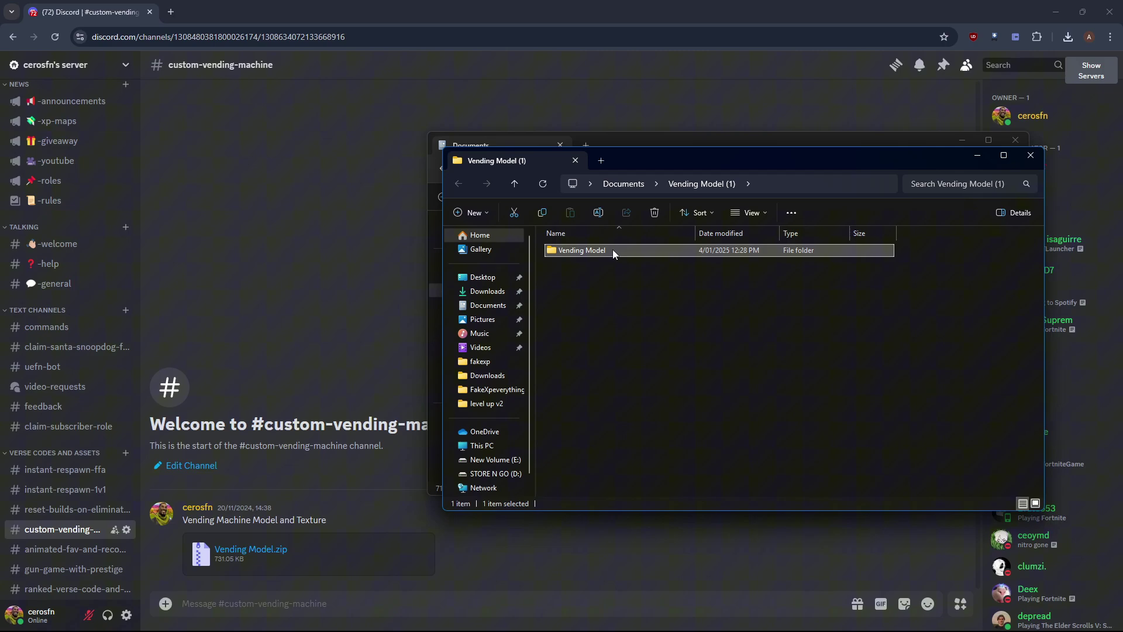
double_click(613, 250)
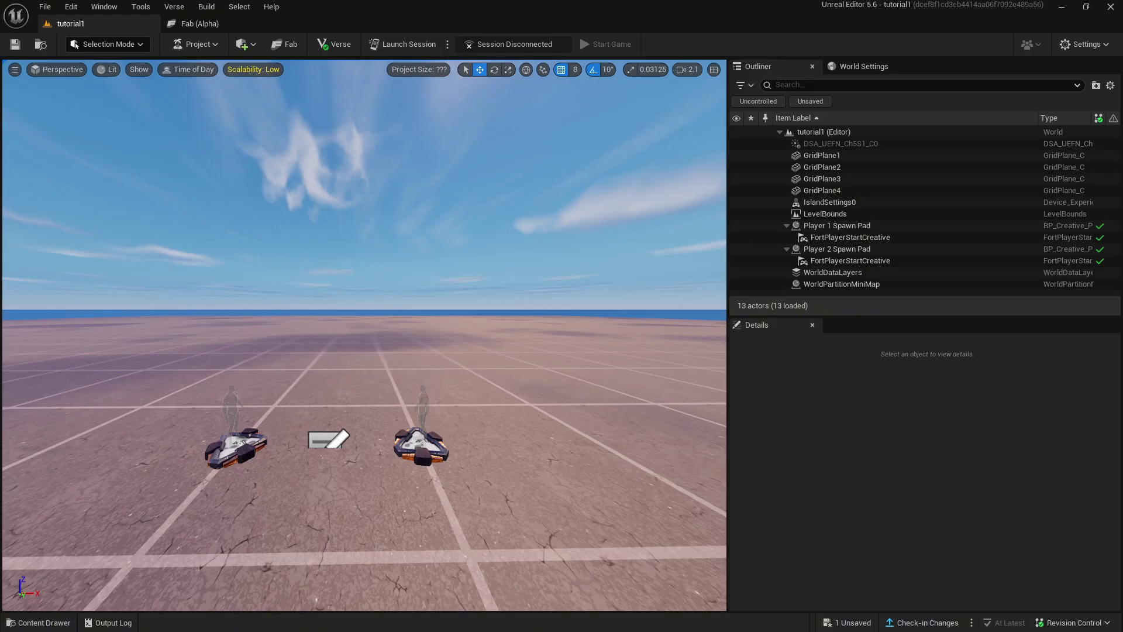
Step: Create a folder named "vending" in the tutorial1 Content folder of the Unreal project and open it
right_click_drag(191, 490, 191, 506)
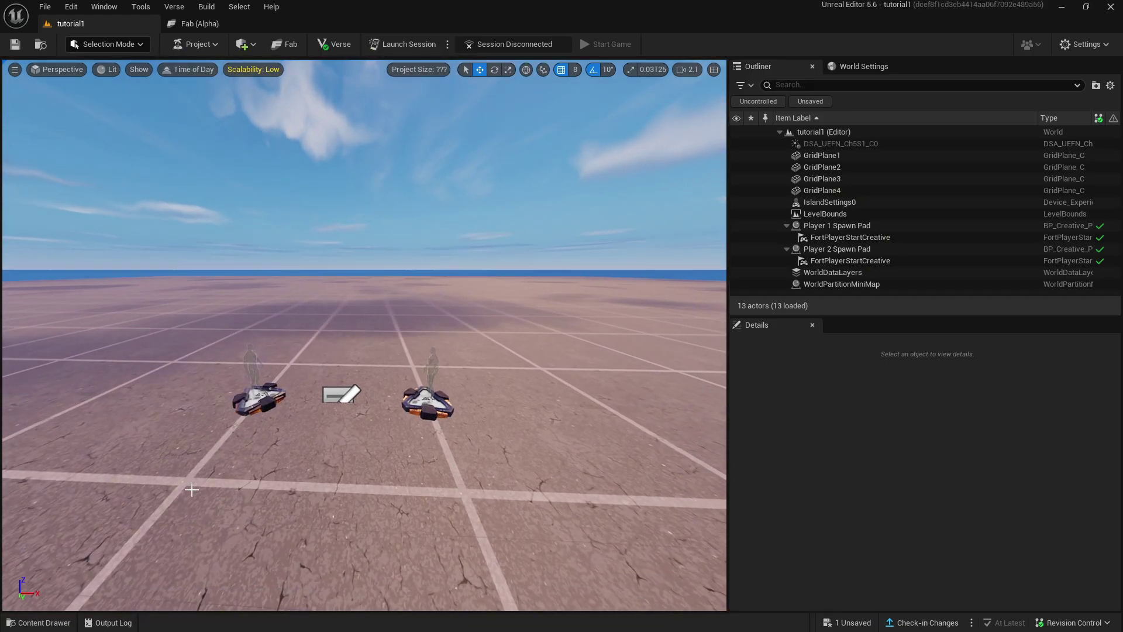
left_click(57, 623)
right_click(345, 498)
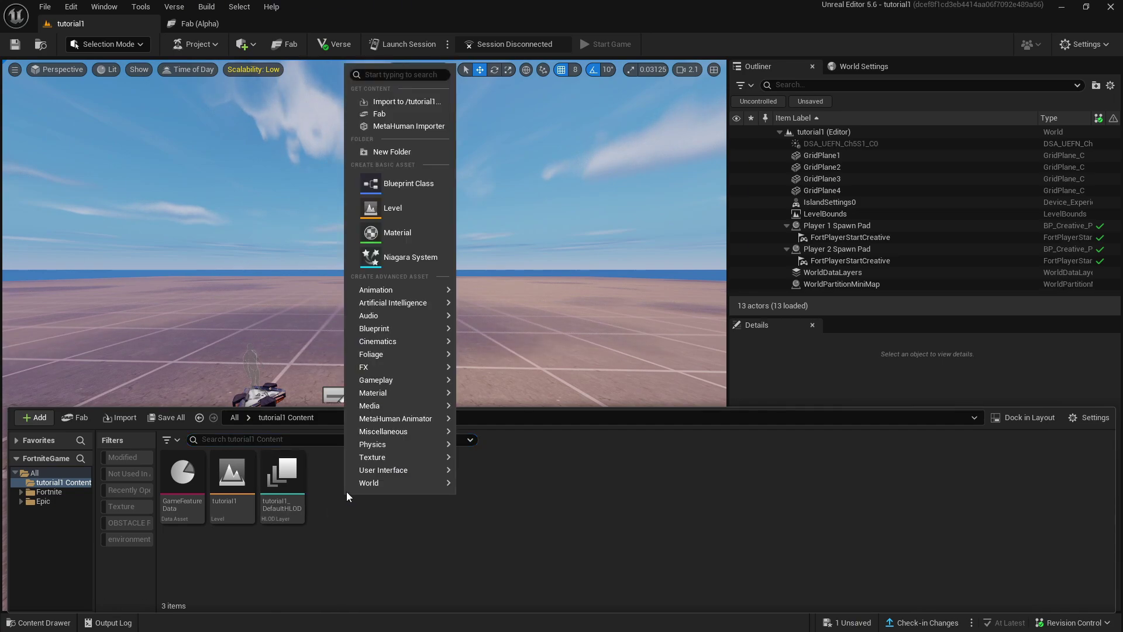
left_click(393, 154)
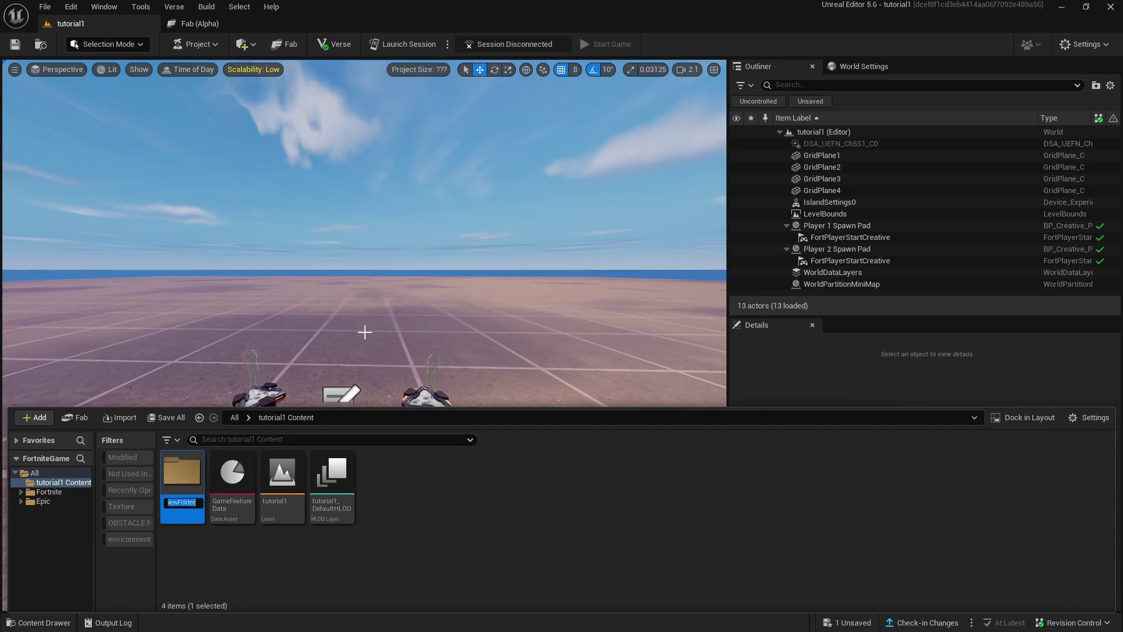
type("vending")
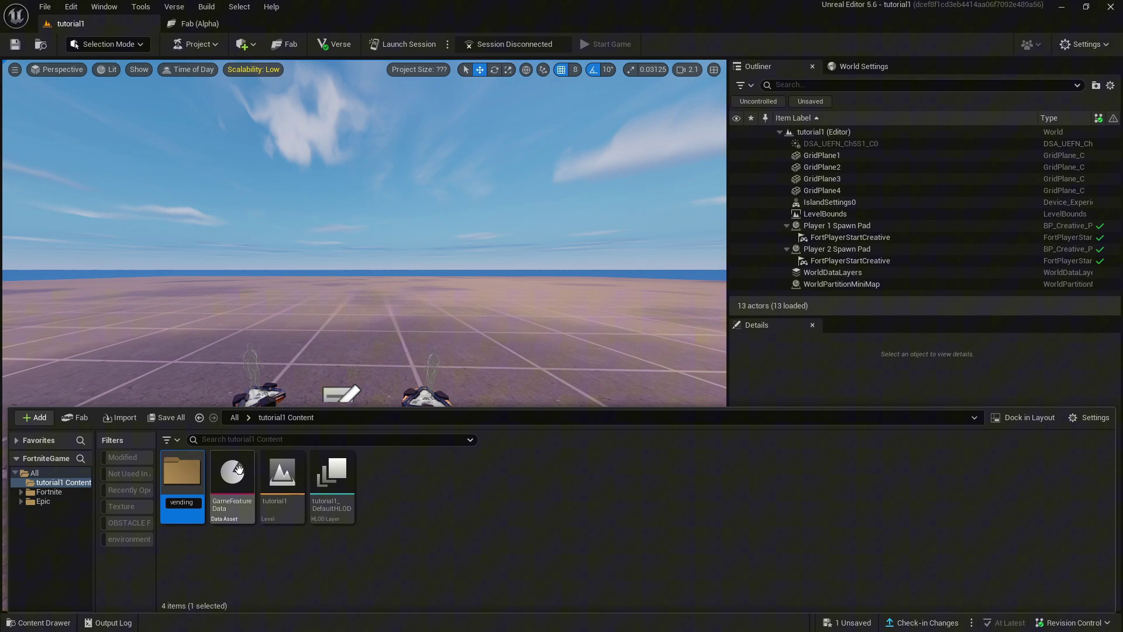
left_click(173, 481)
double_click(171, 481)
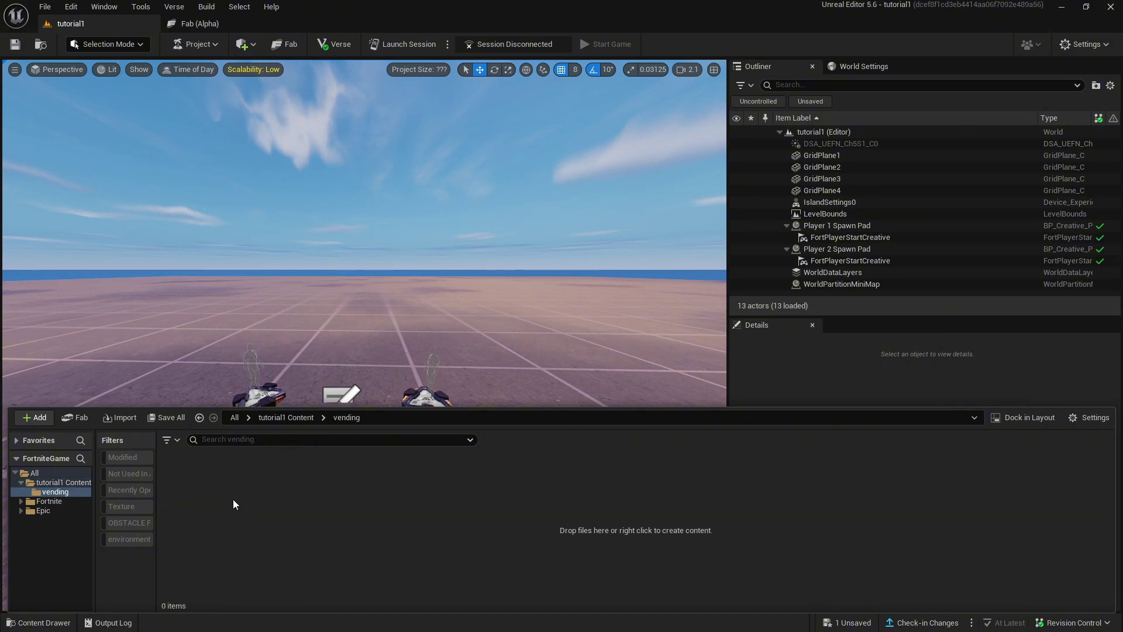
Step: Import the CustomVendingMachine1 model and the texture1 image into the vending folder with the default FBX options, and dismiss the message log
left_click(117, 420)
double_click(188, 92)
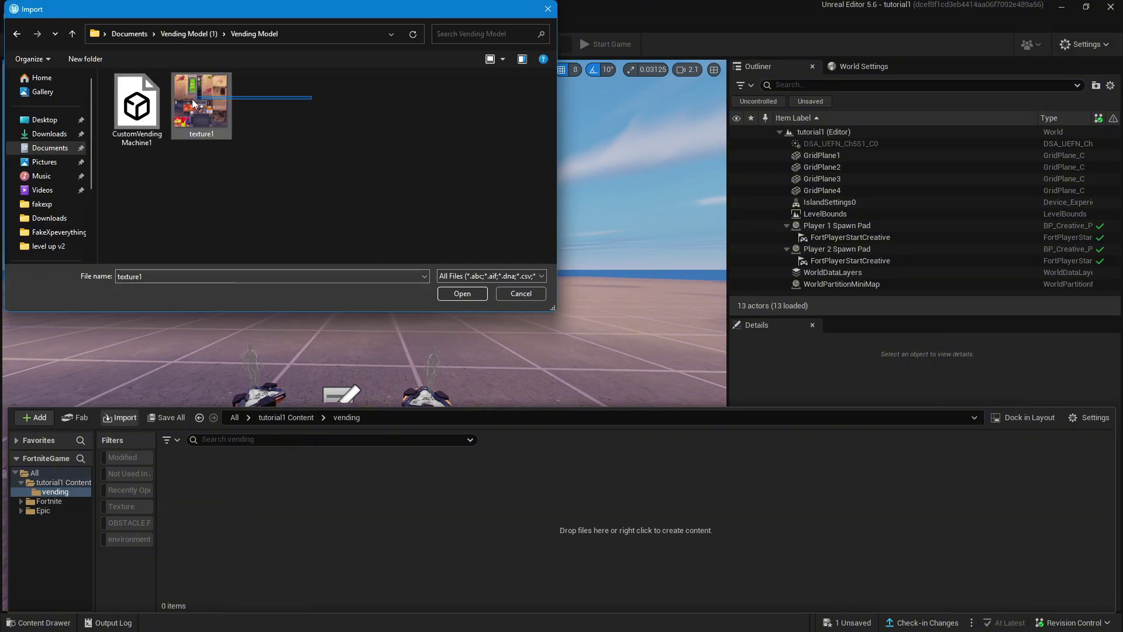
left_click_drag(193, 103, 133, 105)
left_click(462, 293)
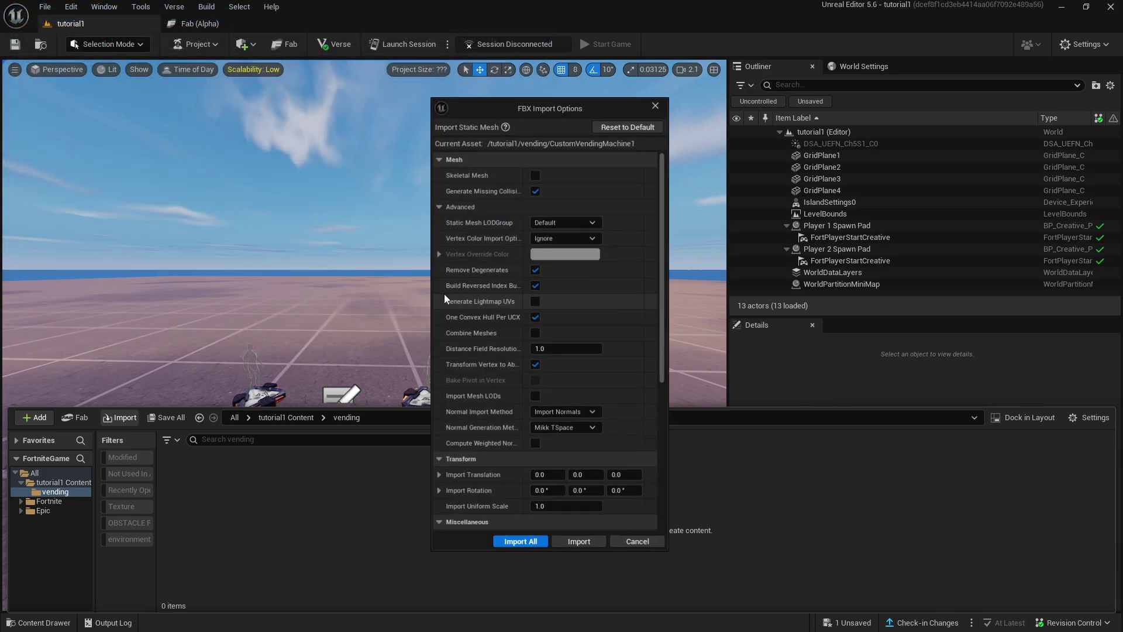
left_click(528, 541)
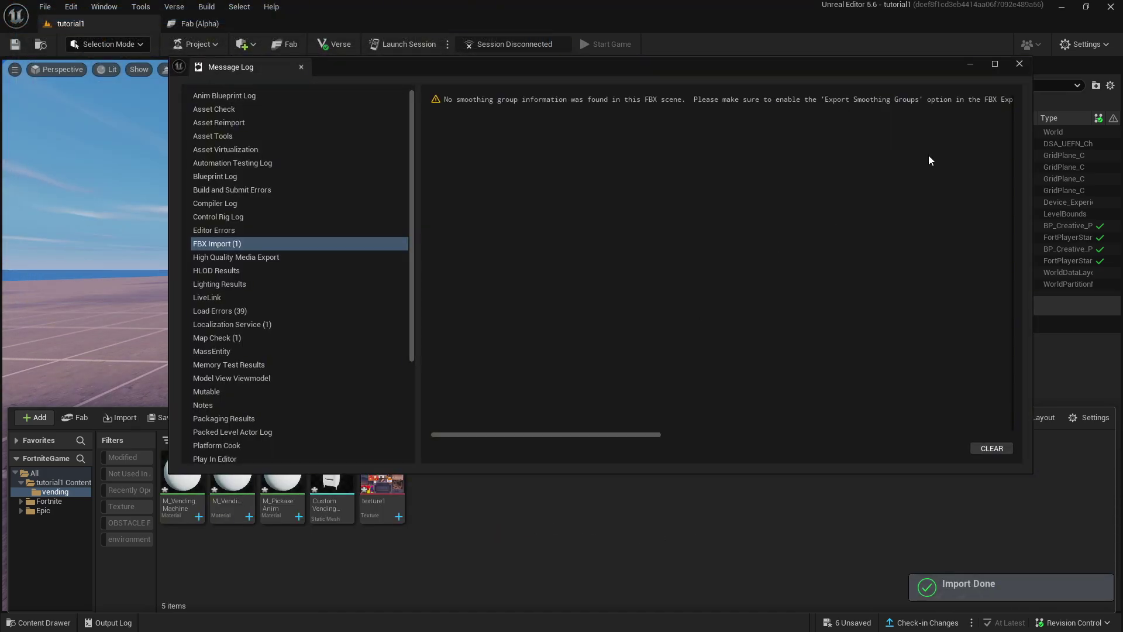
left_click(1018, 66)
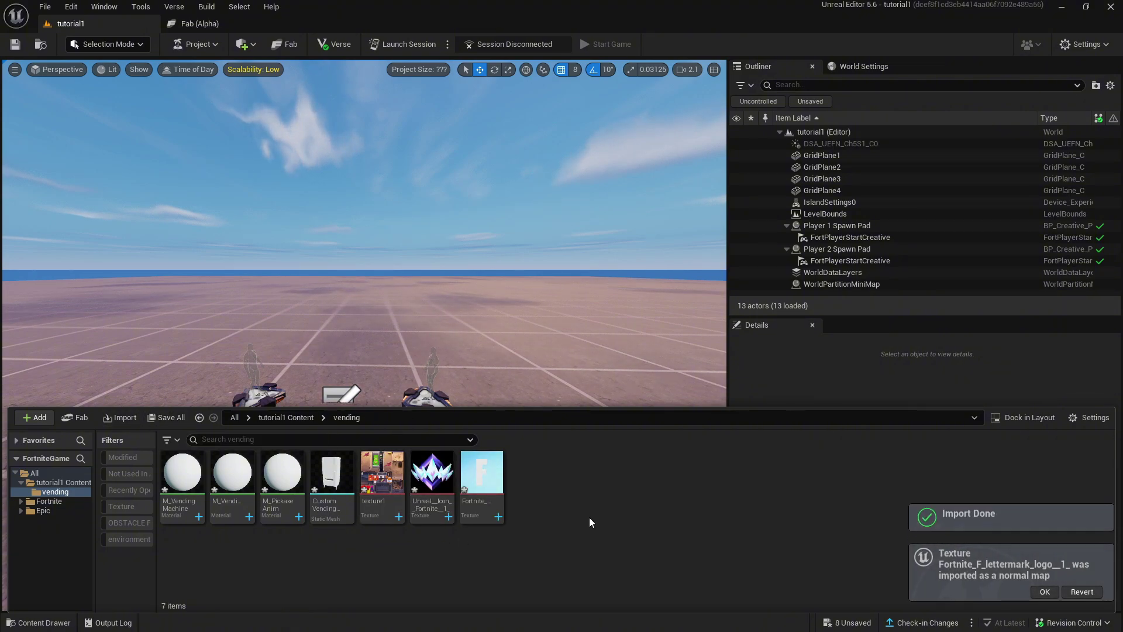
Step: Search the Fortnite content for "vending mac" and place the Vending Machine device on the ground in the level
left_click(285, 417)
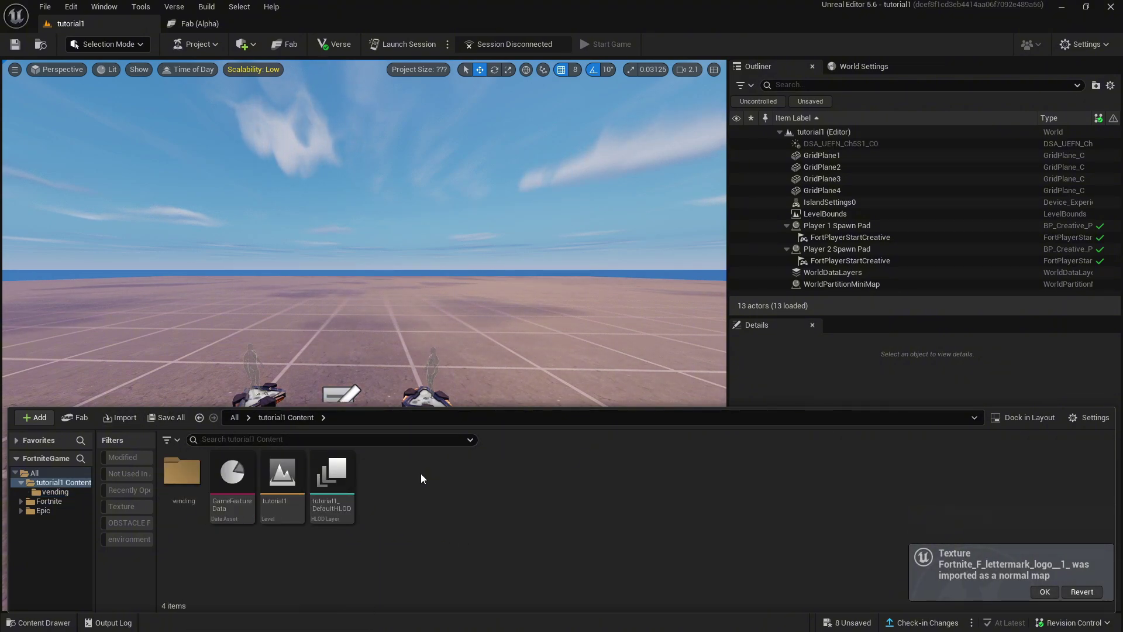
left_click(62, 498)
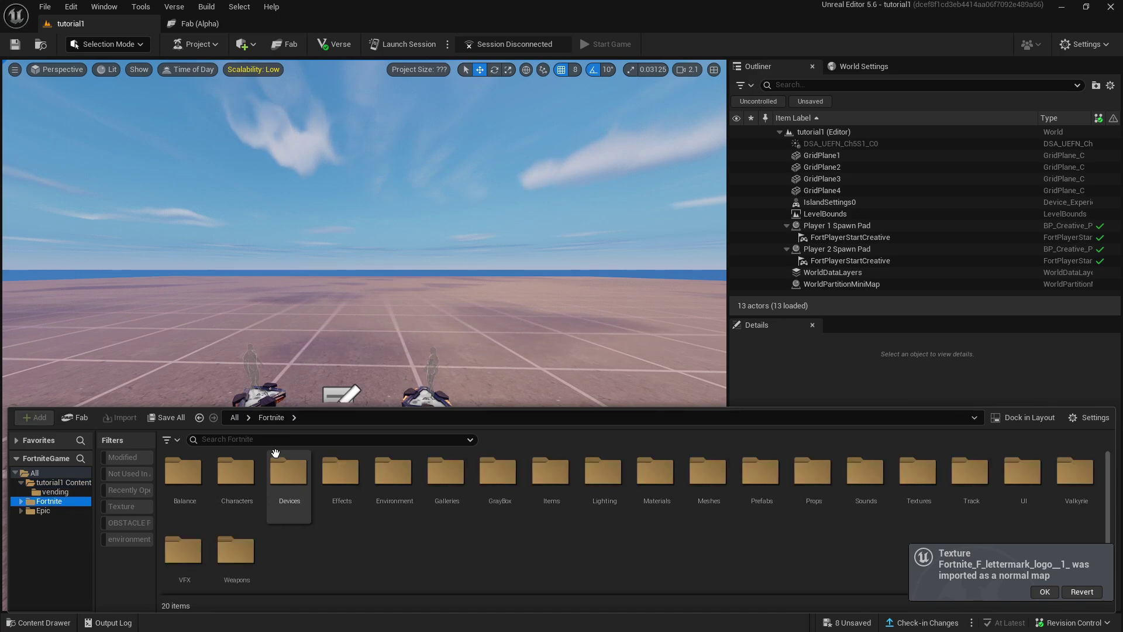
left_click(272, 445)
type("vending mac")
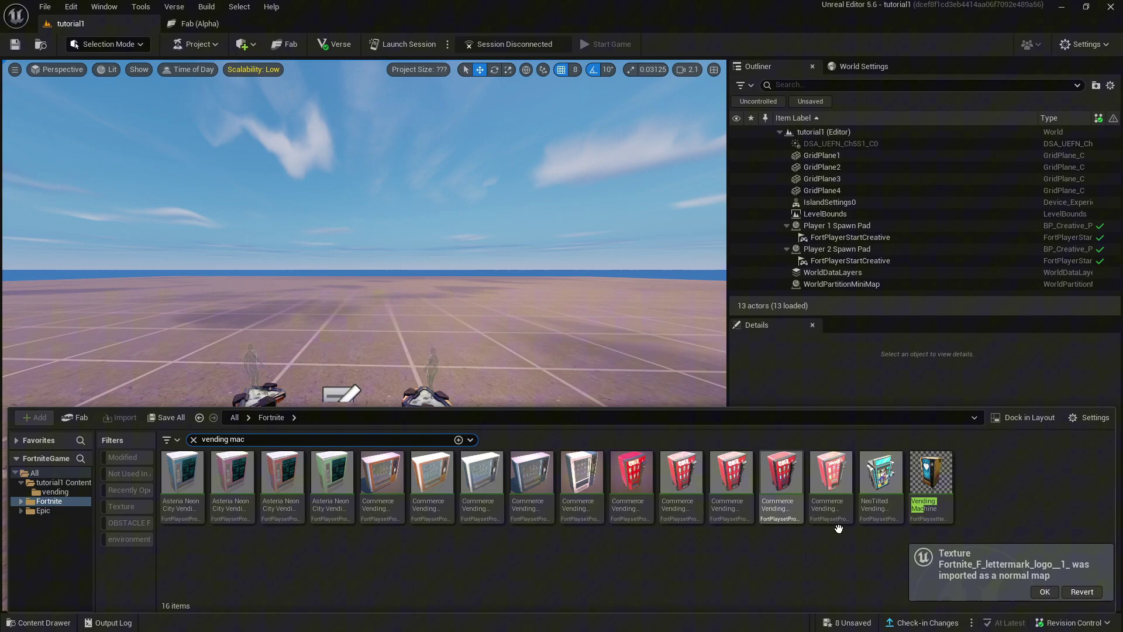
left_click_drag(930, 474, 292, 495)
key("d")
right_click_drag(503, 426, 328, 425)
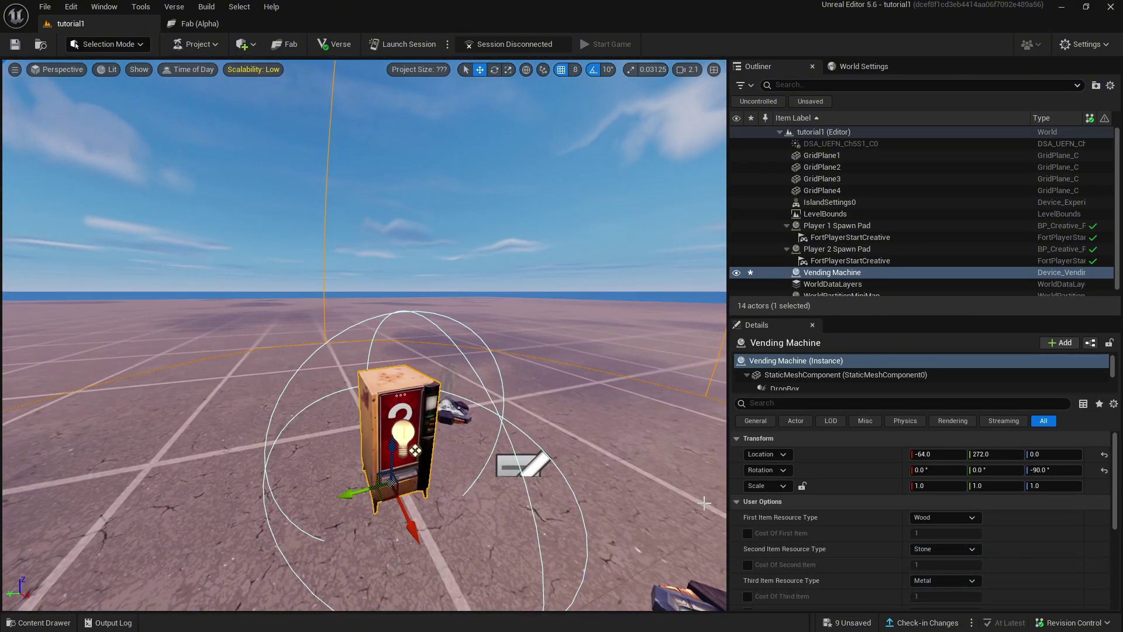
Step: Copy the Parent reference M_VendingMachineMonitor from the Element 1 material of the vending machine's static mesh component, and close the material window
left_click(830, 375)
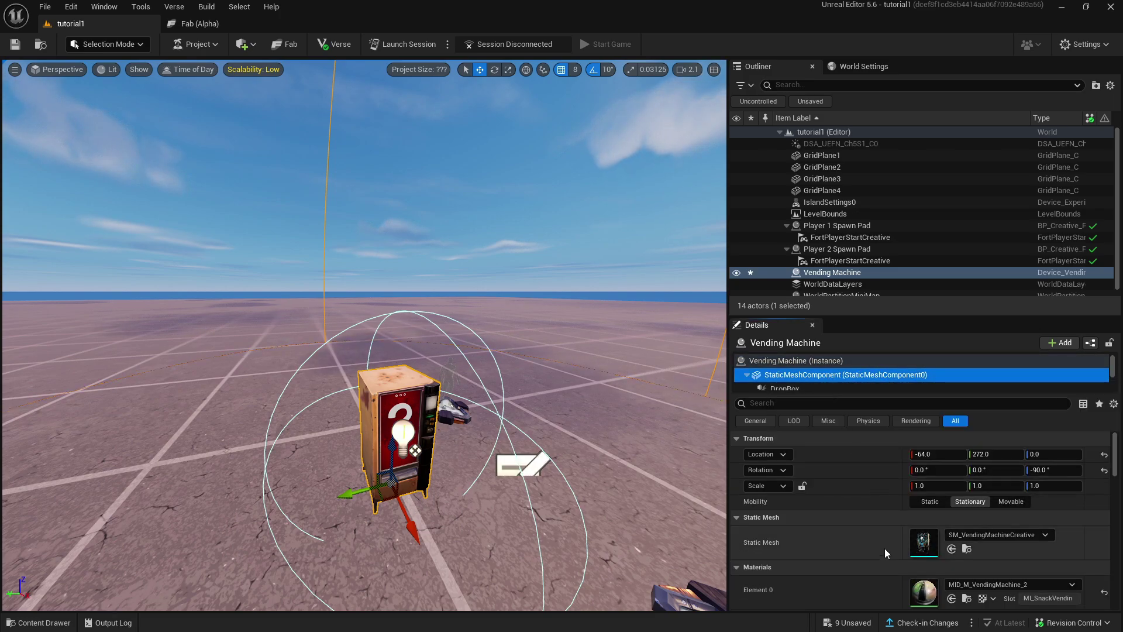
scroll(882, 553, "down", 5)
double_click(924, 547)
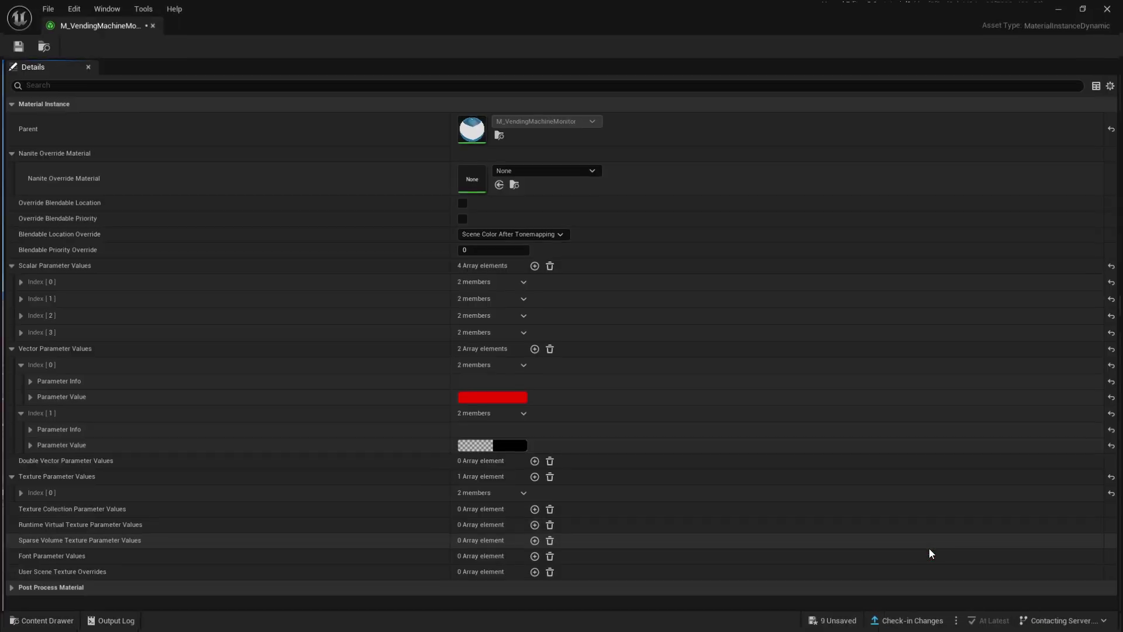
right_click(370, 131)
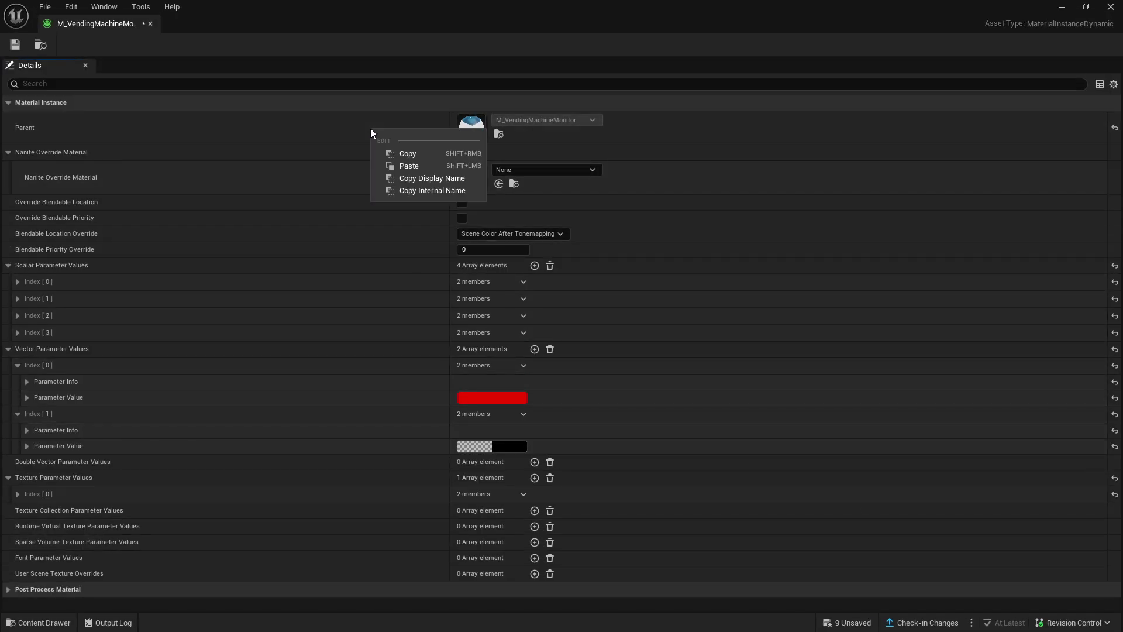
left_click(395, 153)
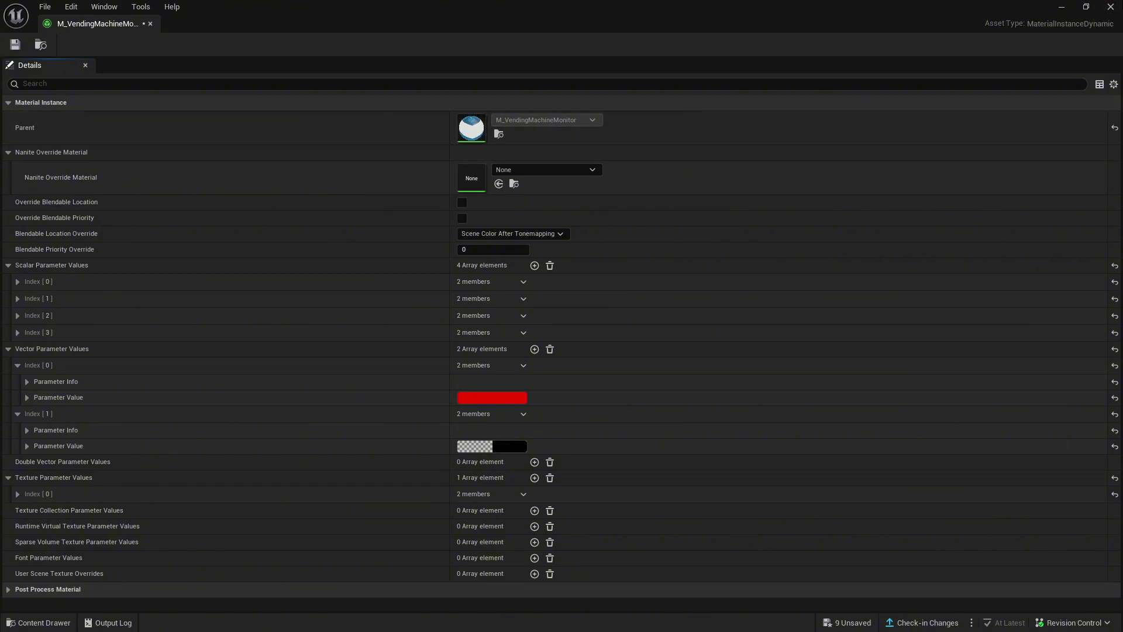
left_click(1111, 6)
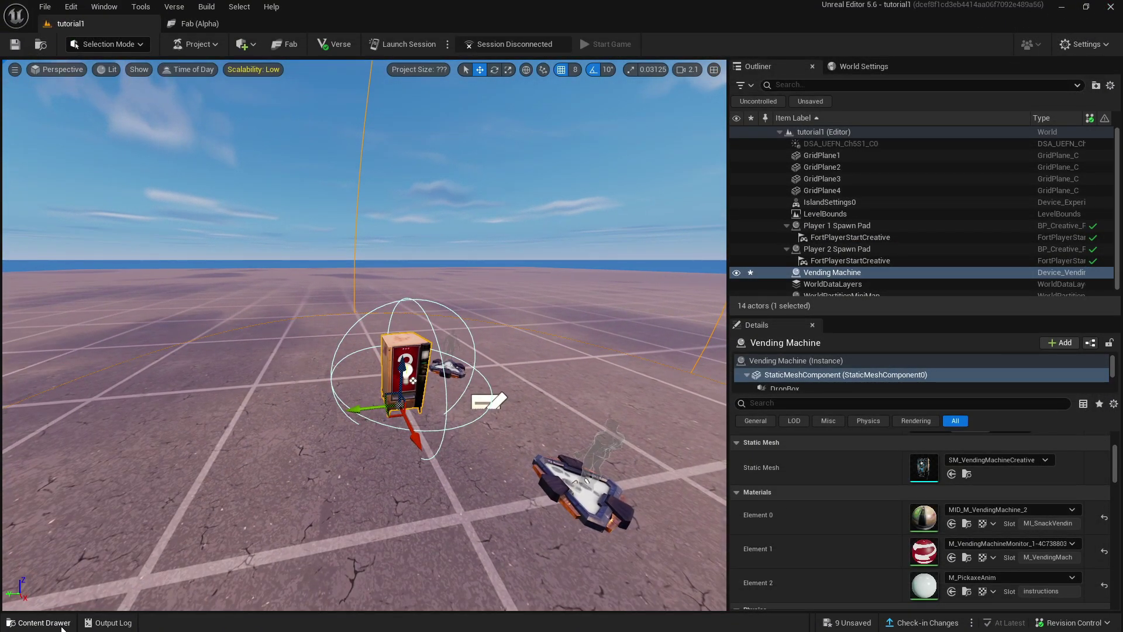
Step: Create a Material Instance named "customtexture1" in the project's vending folder
left_click(62, 627)
left_click(193, 439)
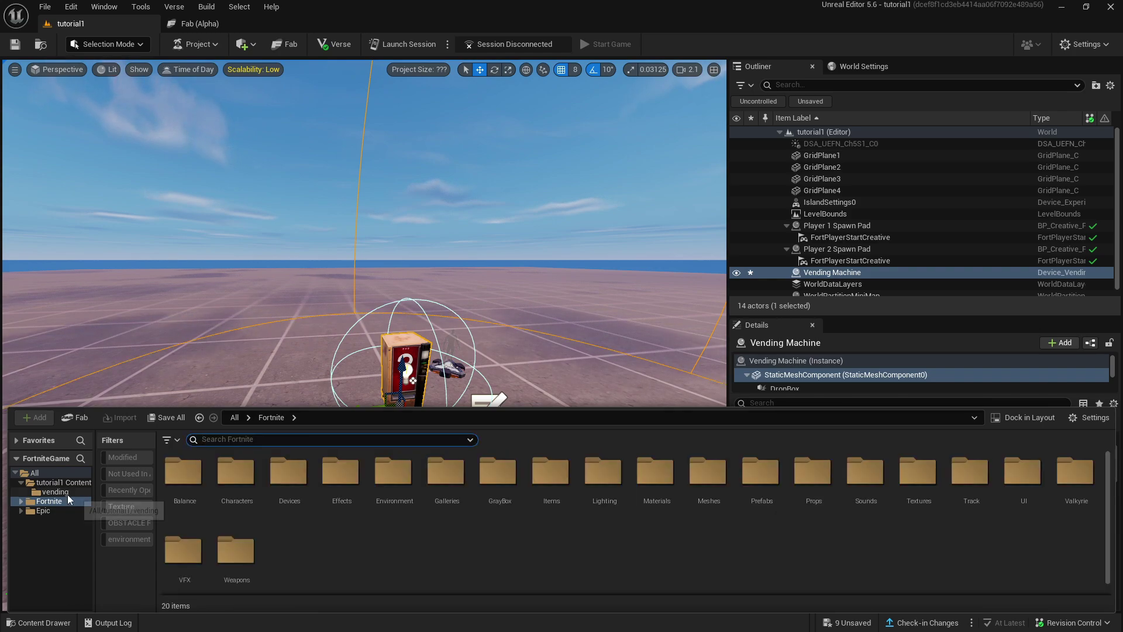
left_click(58, 491)
right_click(548, 468)
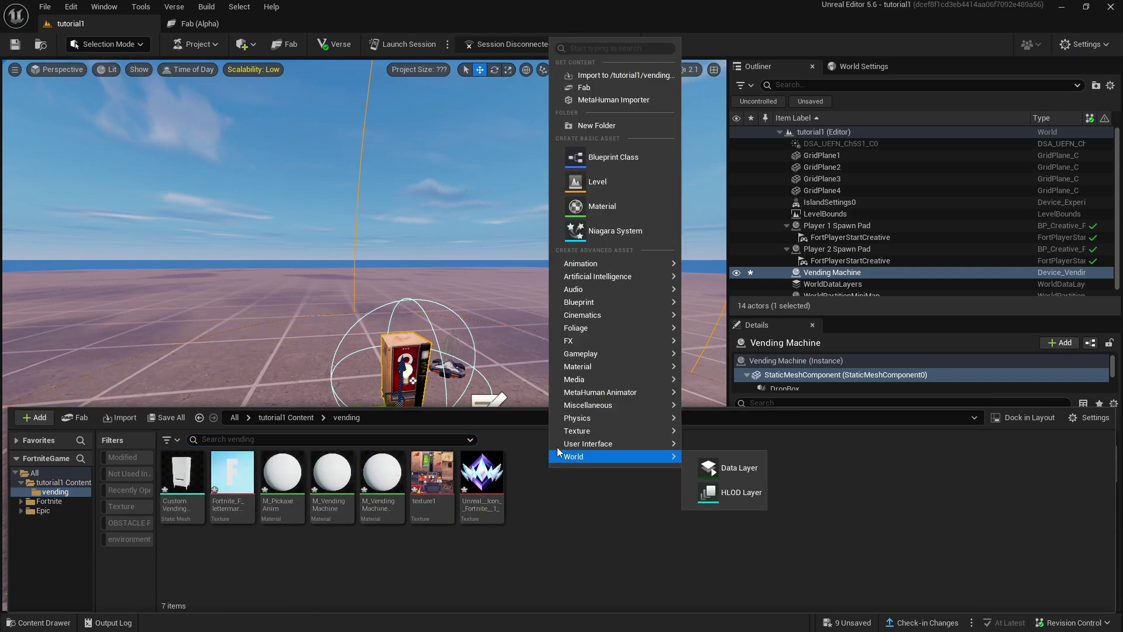
mouse_move(605, 341)
mouse_move(604, 364)
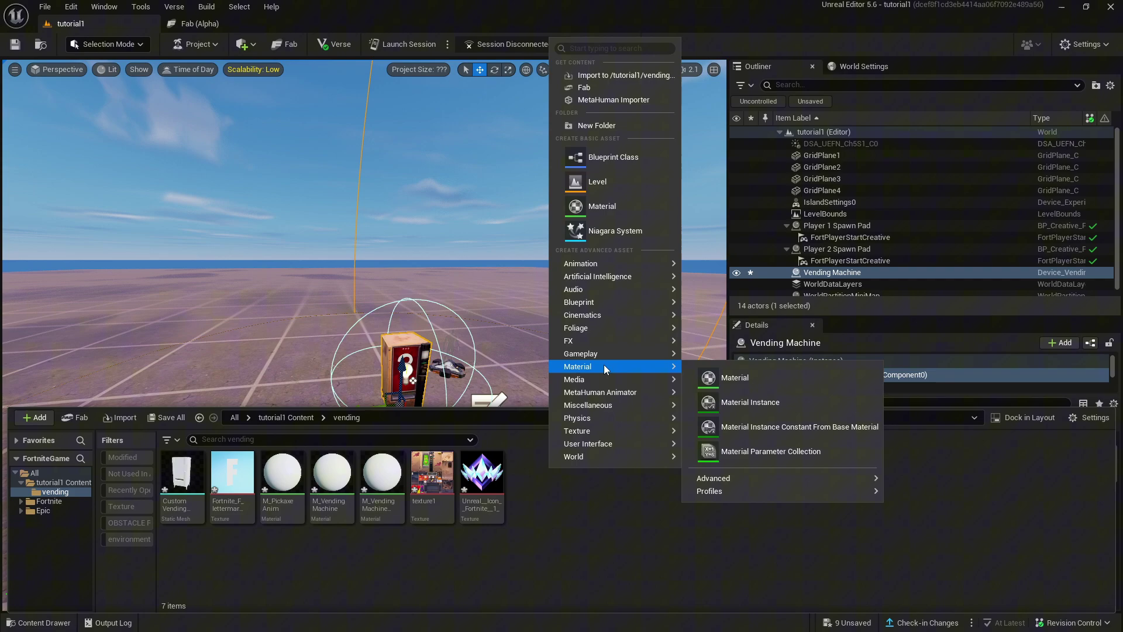
left_click(764, 410)
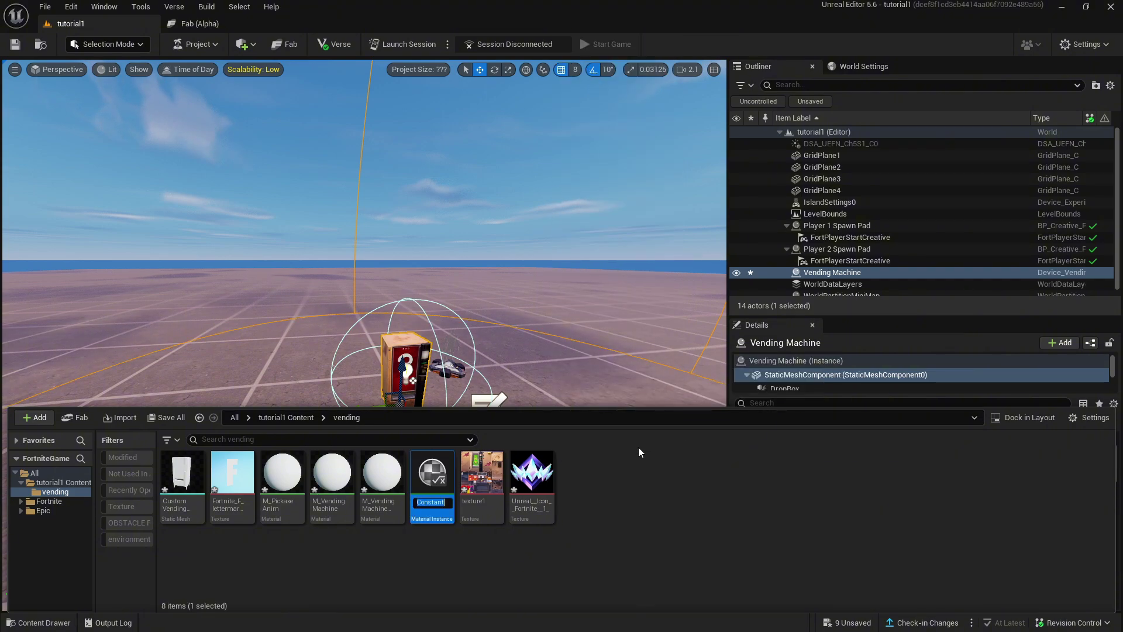
type("custom")
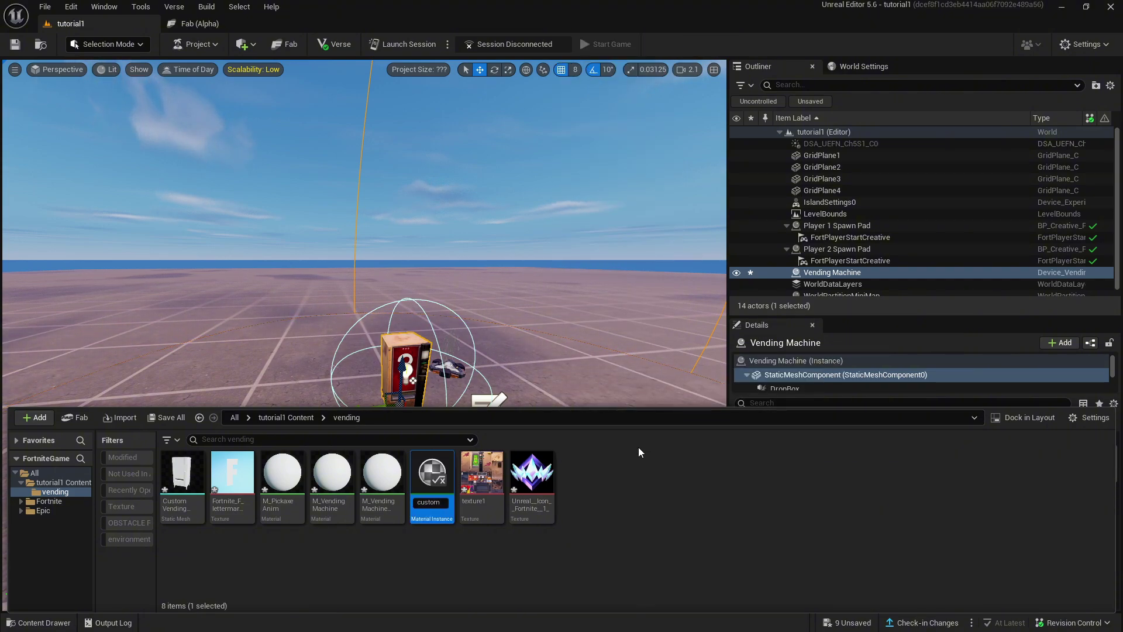
type("eextu")
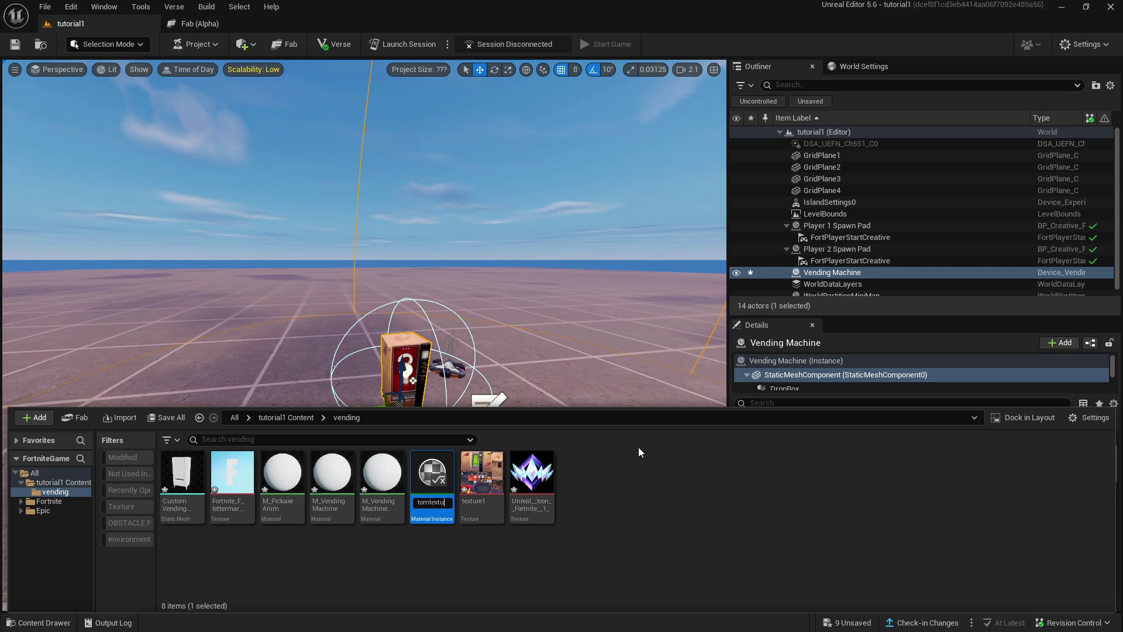
type("re1")
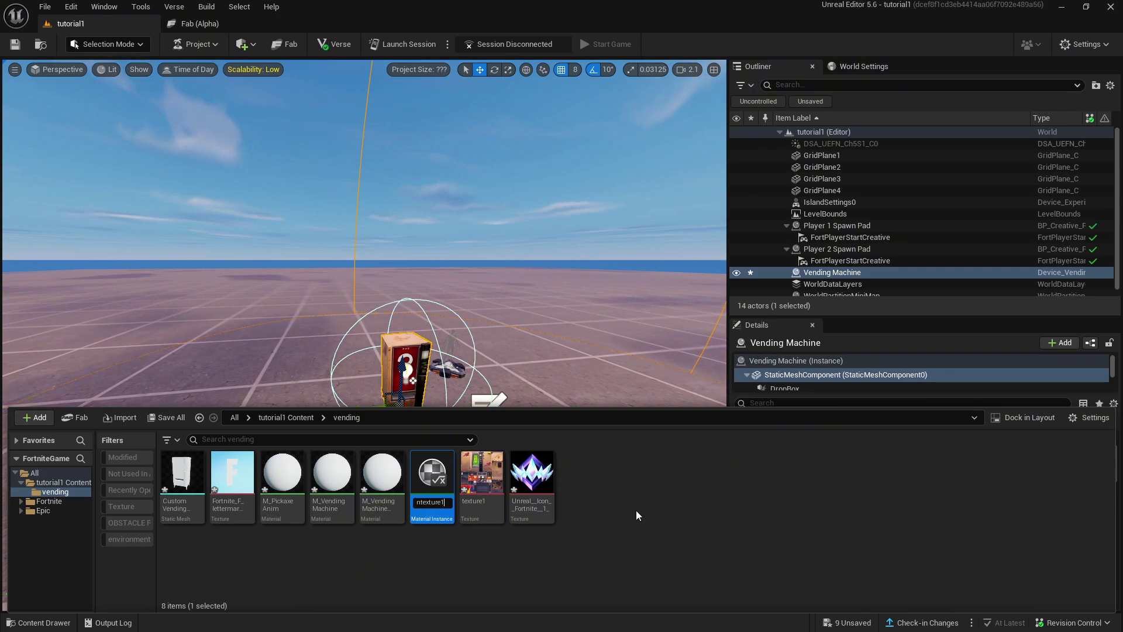
key("Return")
Step: Open the customtexture1 material instance and paste the copied M_VendingMachineMonitor reference as its Parent
double_click(191, 507)
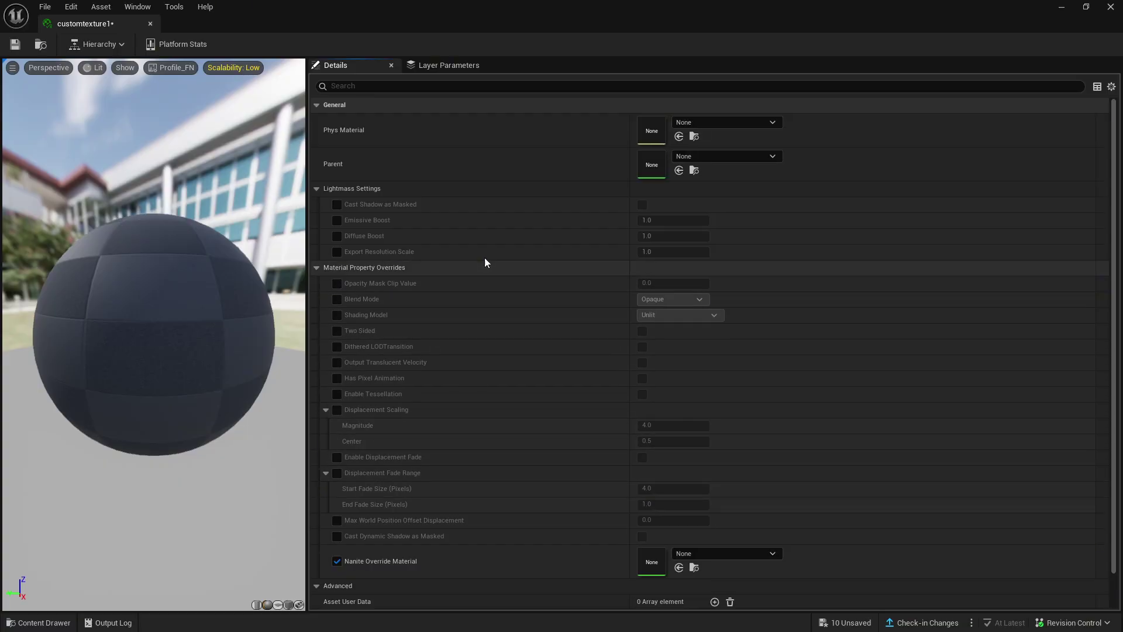
right_click(519, 168)
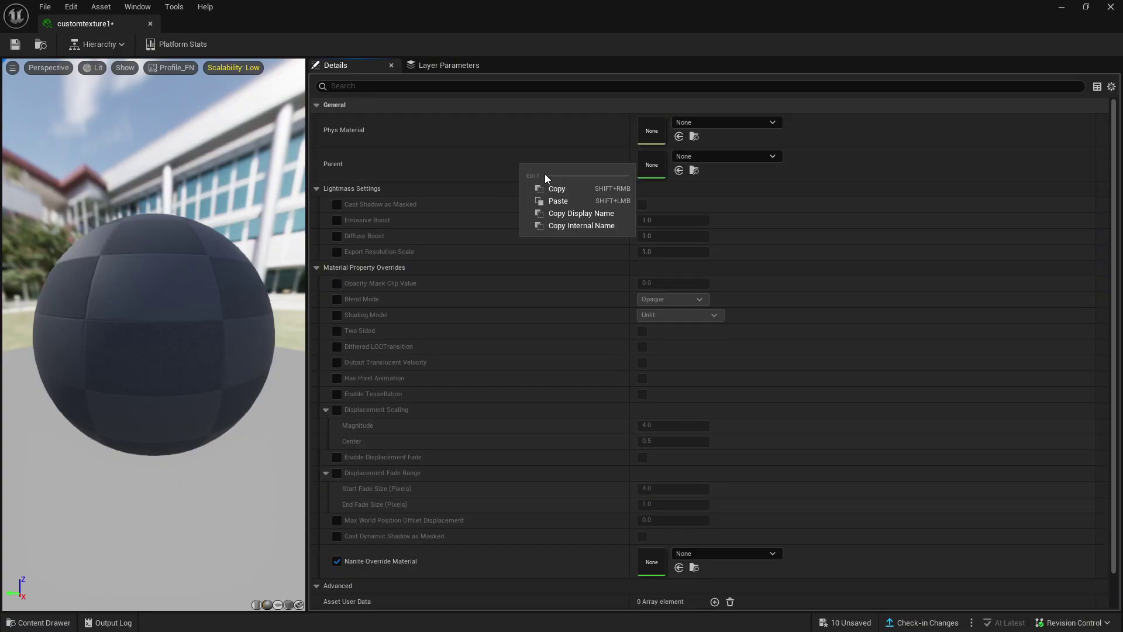
left_click(569, 205)
Step: Enable the WeaponIcon texture parameter of customtexture1 and set it to the Unreal__Icon__Fortnite__1_ texture
scroll(539, 395, "down", 4)
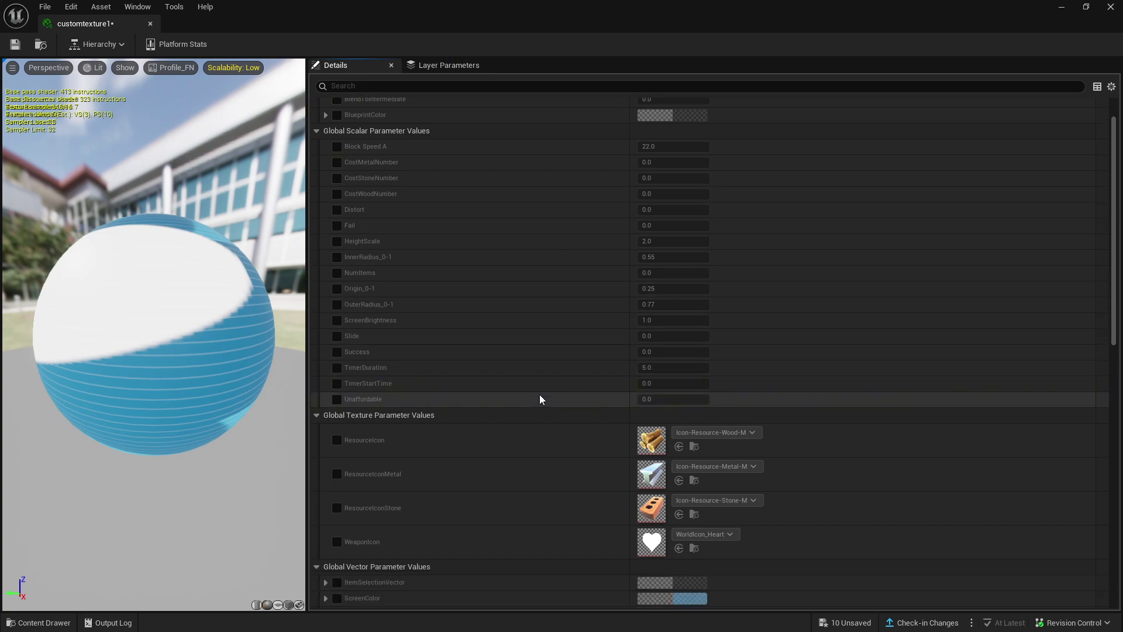
scroll(541, 403, "down", 1)
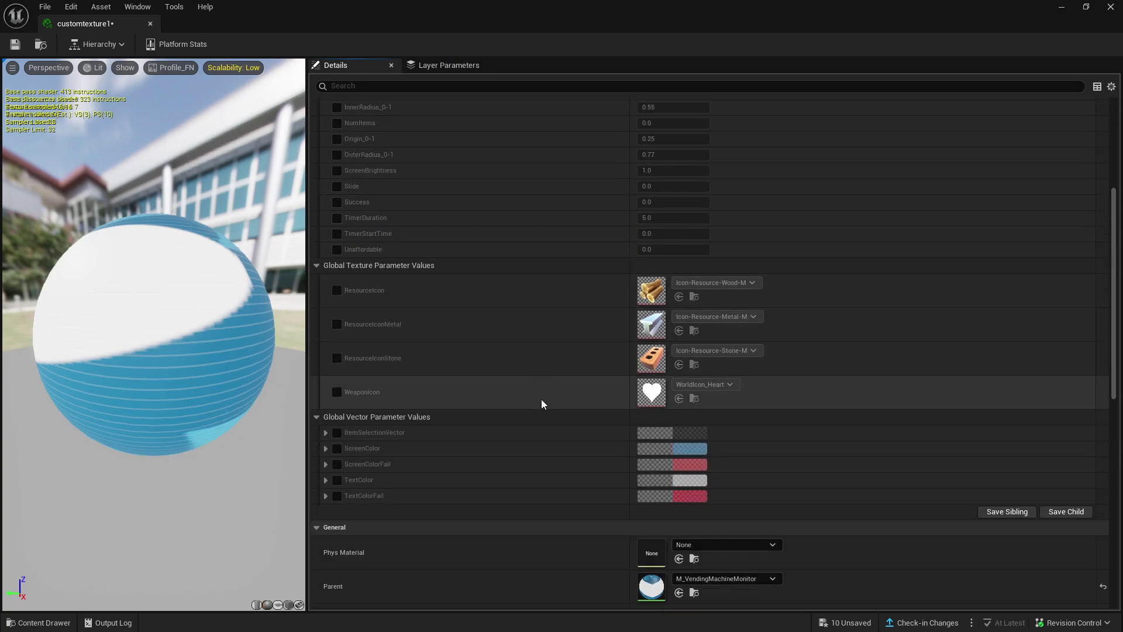
left_click(337, 392)
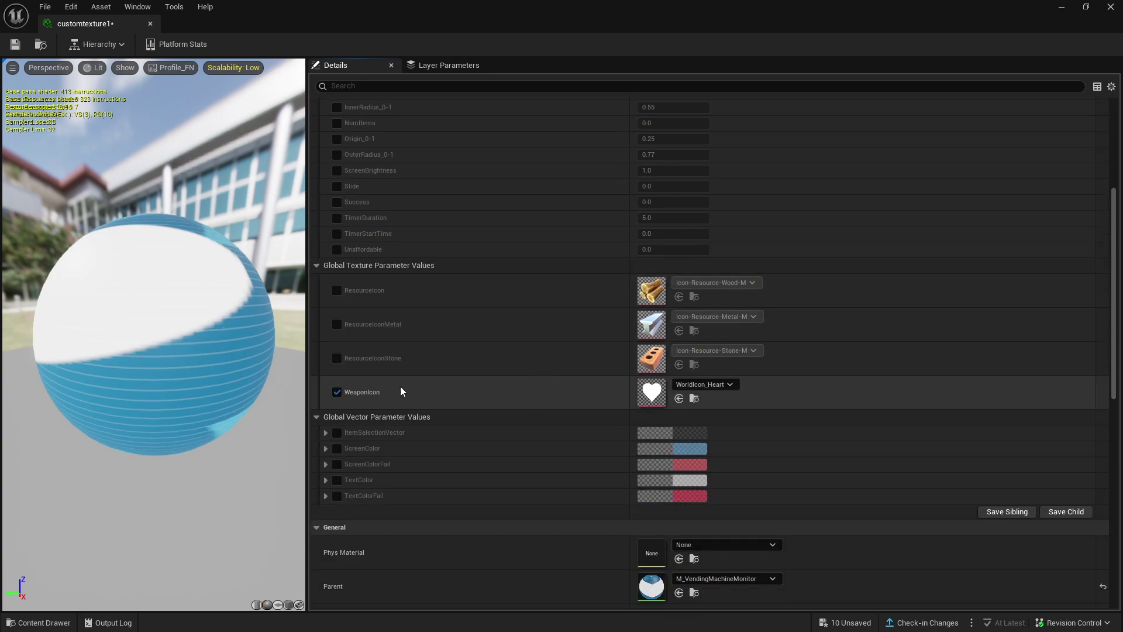
left_click(701, 384)
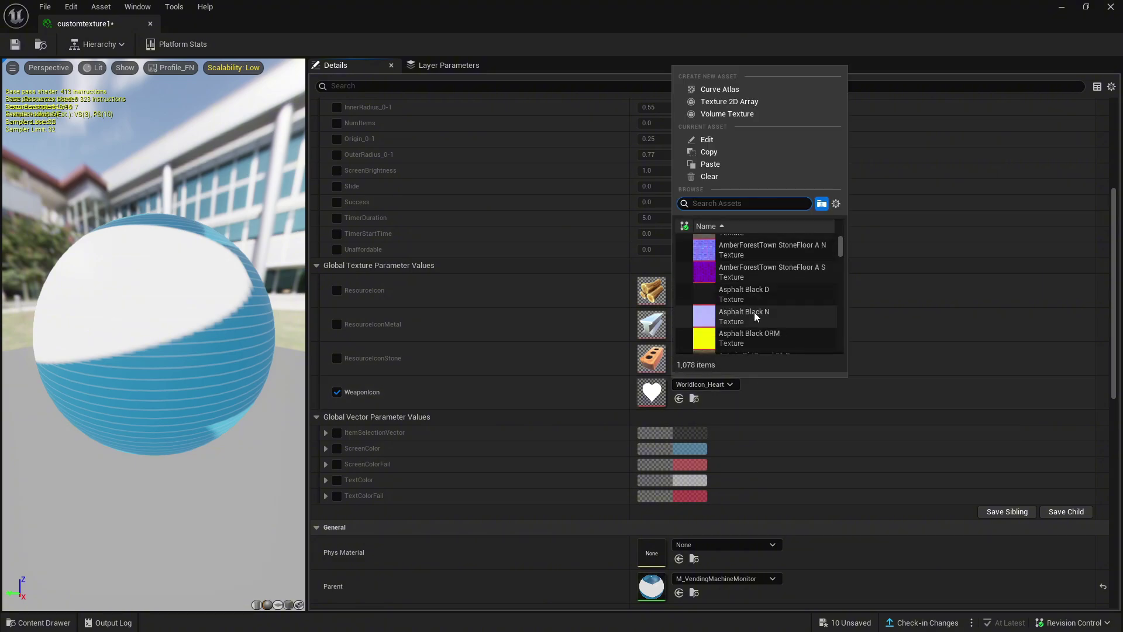
left_click_drag(841, 240, 840, 338)
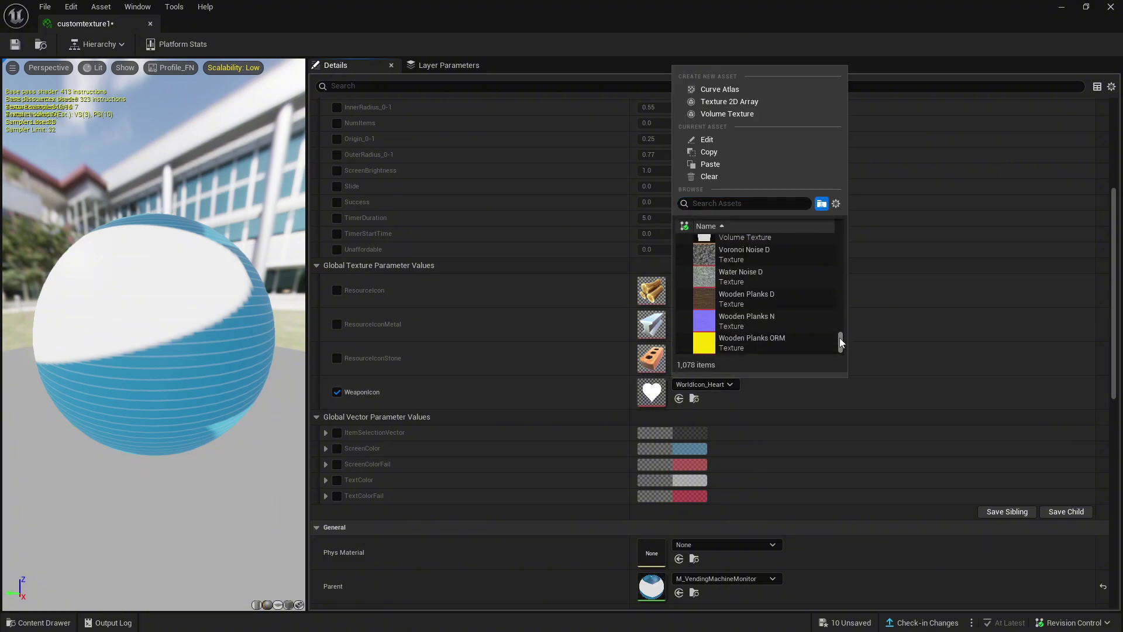
scroll(818, 317, "up", 3)
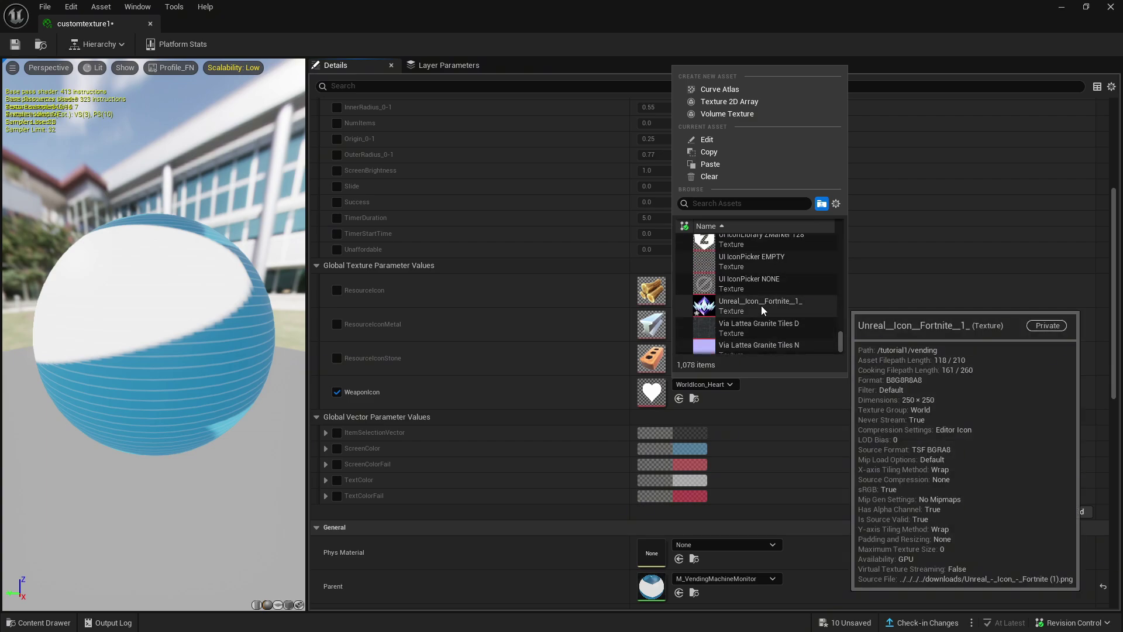
left_click(761, 306)
Step: Save all unsaved content and close the material instance window
left_click(845, 623)
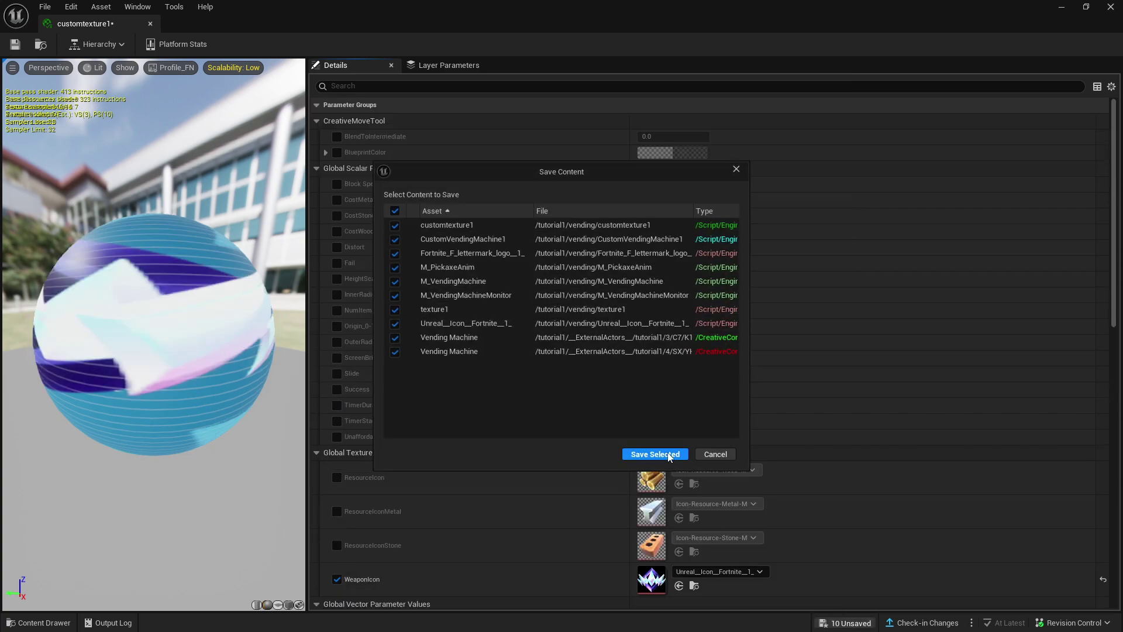
left_click(655, 454)
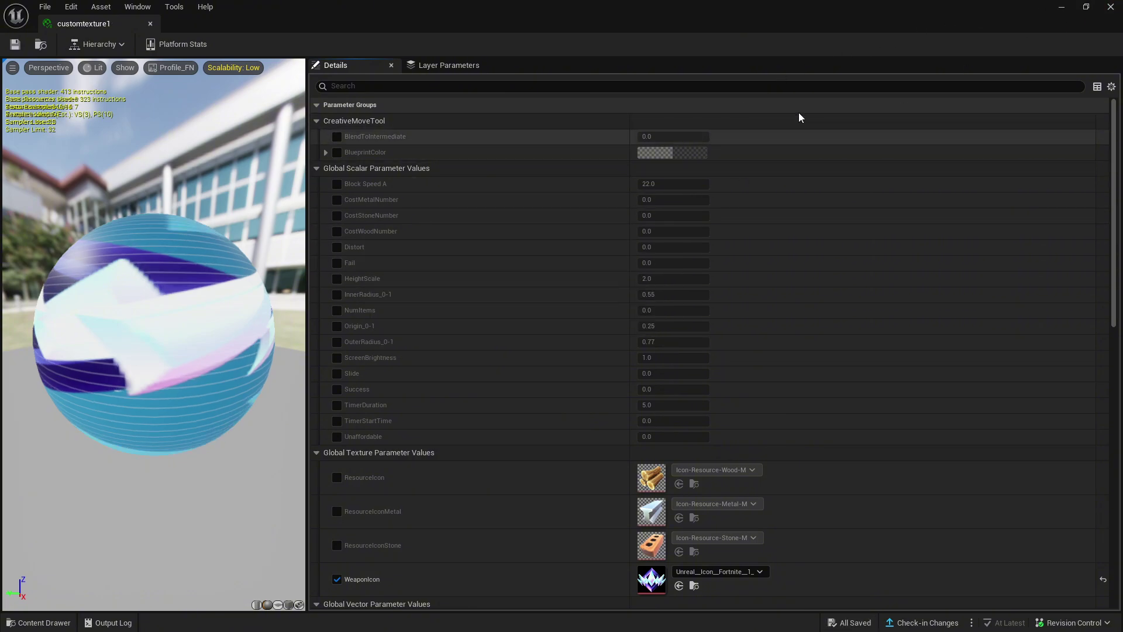
left_click(1110, 7)
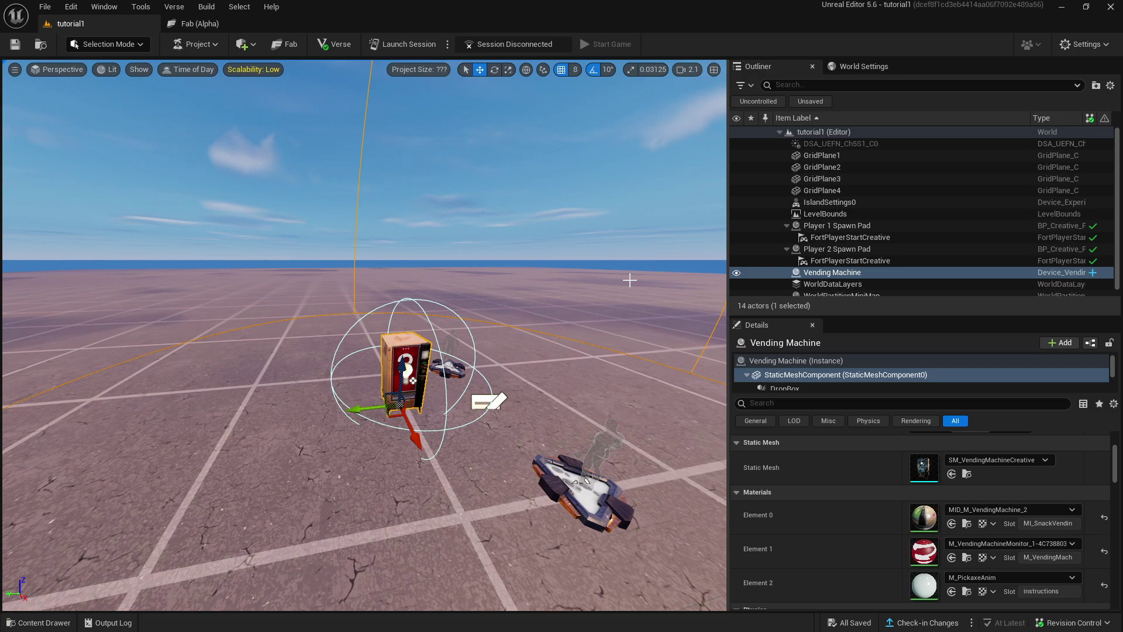
Step: Open the CustomVendingMachine1 static mesh and assign customtexture1 to its Element 1 material slot
left_click(41, 623)
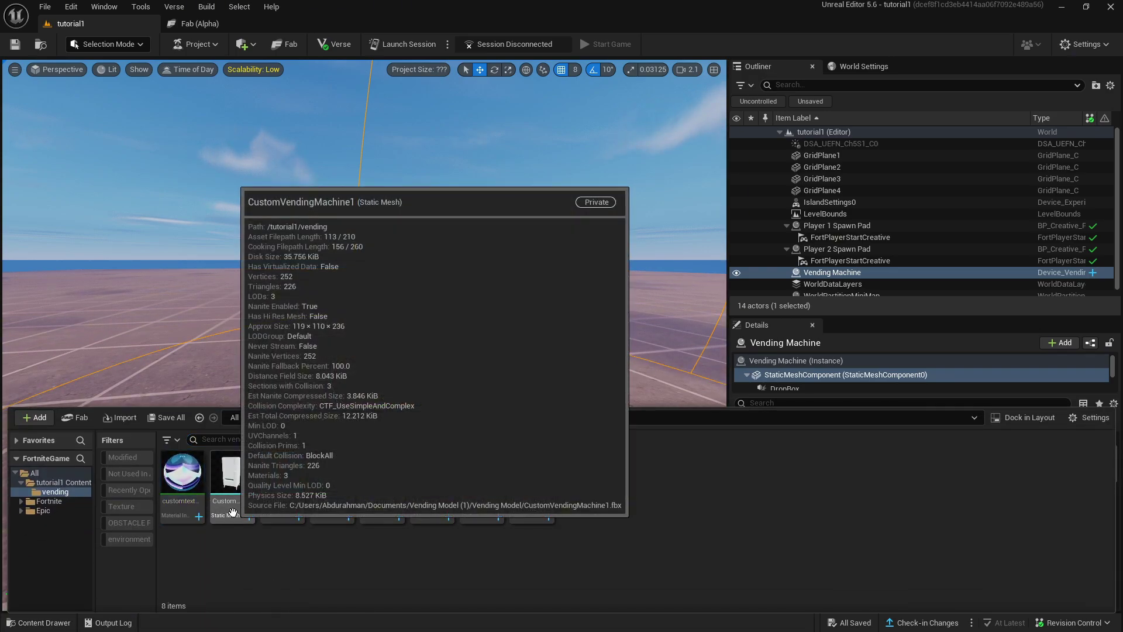
double_click(233, 506)
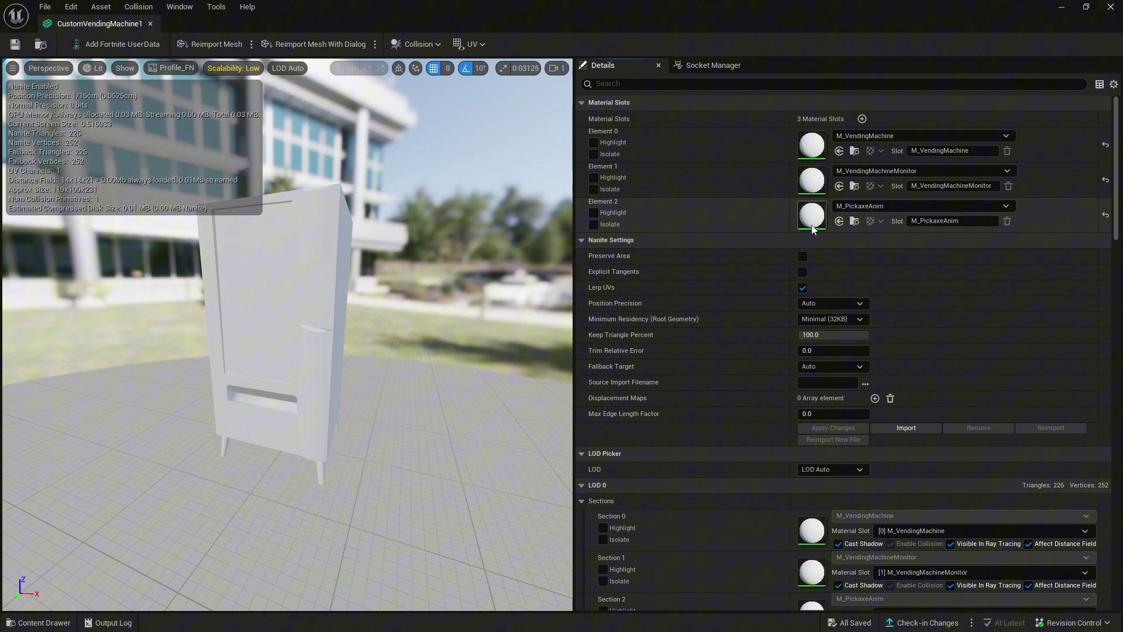
left_click(854, 171)
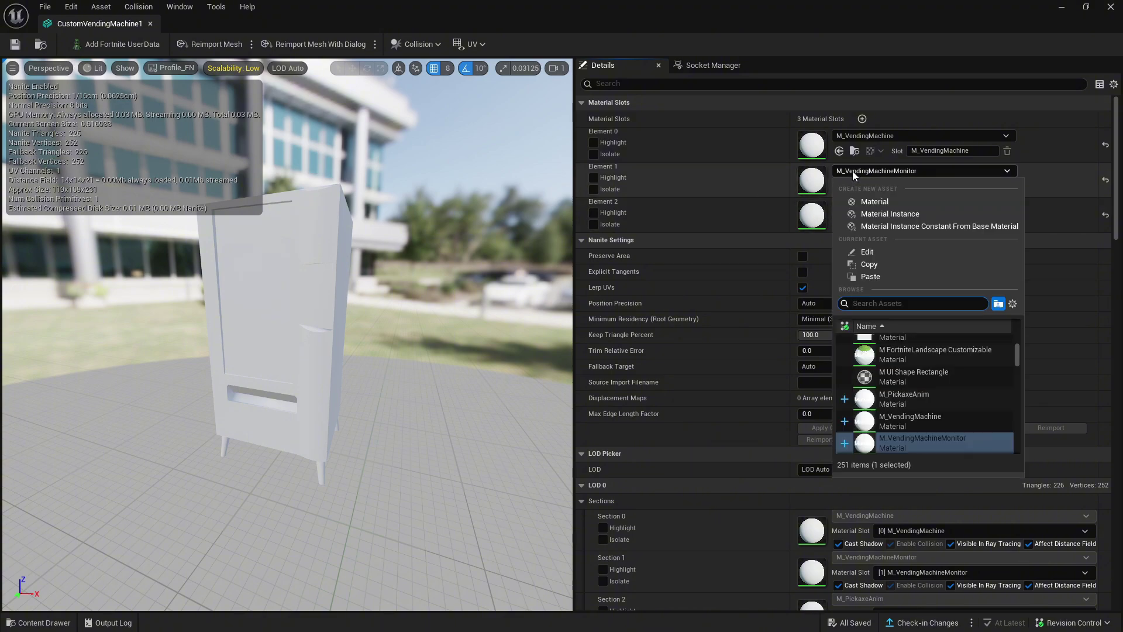
type("cus")
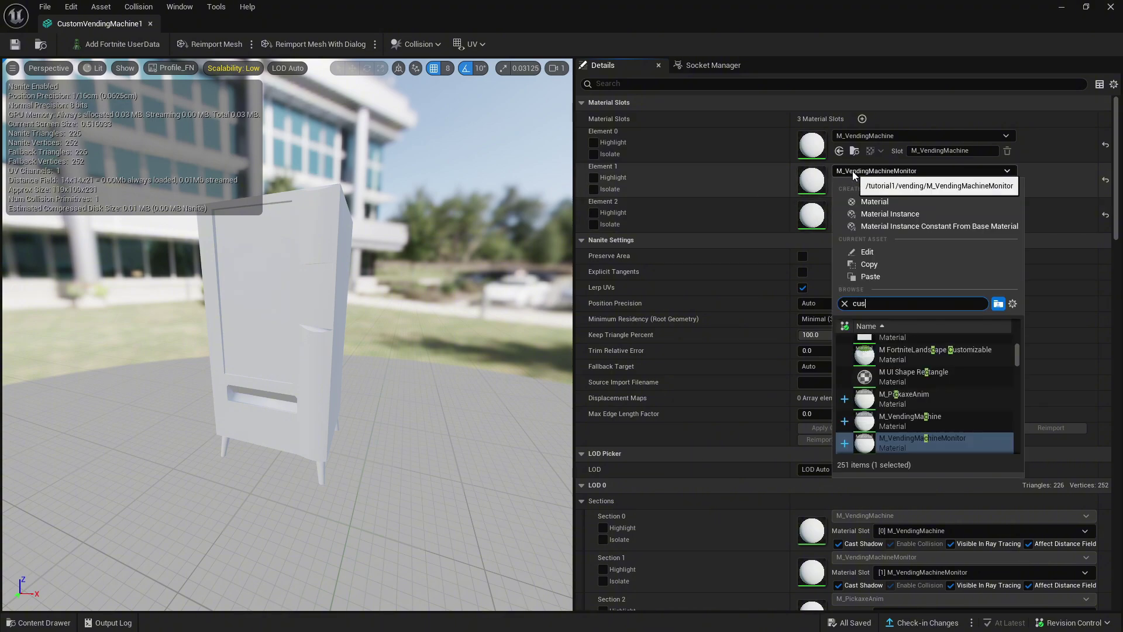
type("t")
left_click(918, 345)
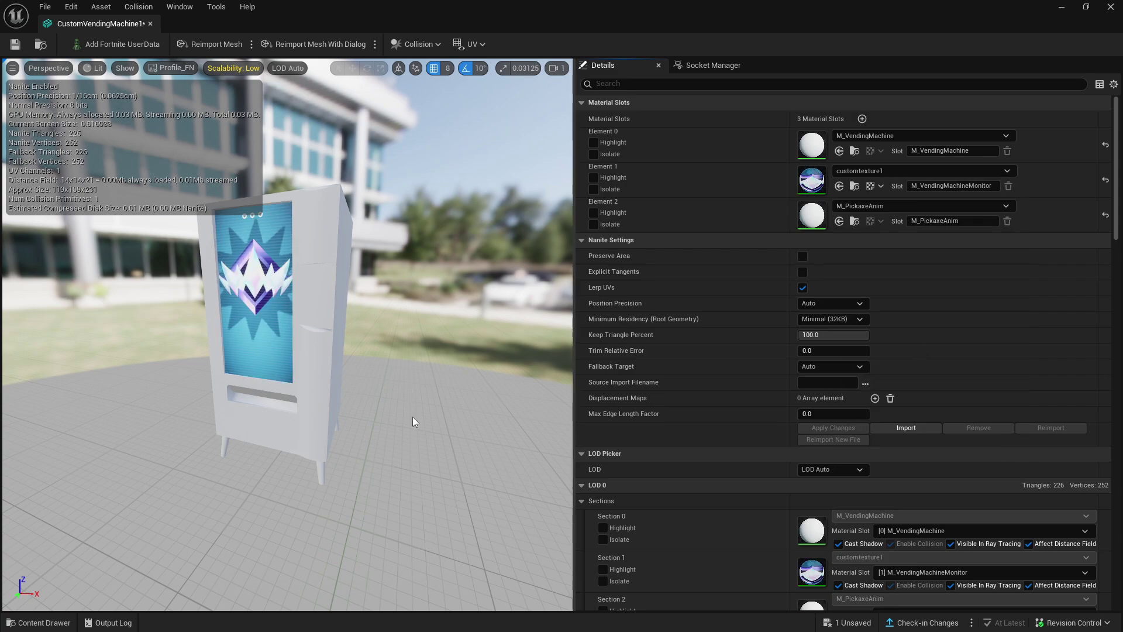
Step: Enable ScreenColor in the customtexture1 material instance and set it to purple with R 0.39385, G 0.0, B 0.697917, A 1.0
double_click(820, 188)
scroll(539, 332, "down", 5)
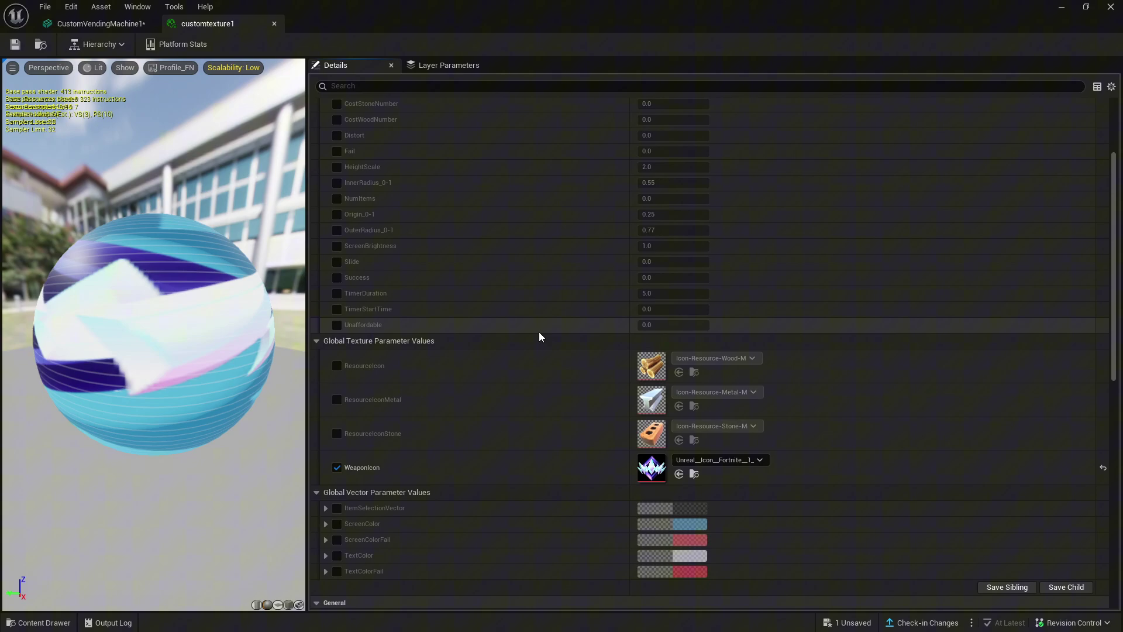
scroll(526, 362, "down", 4)
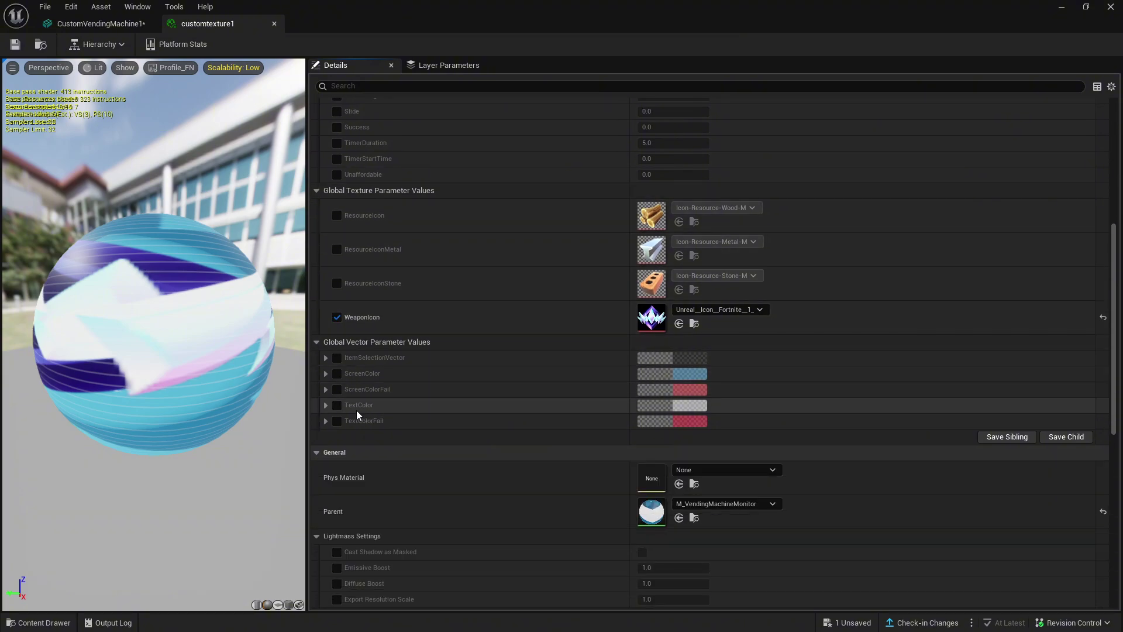
left_click(336, 375)
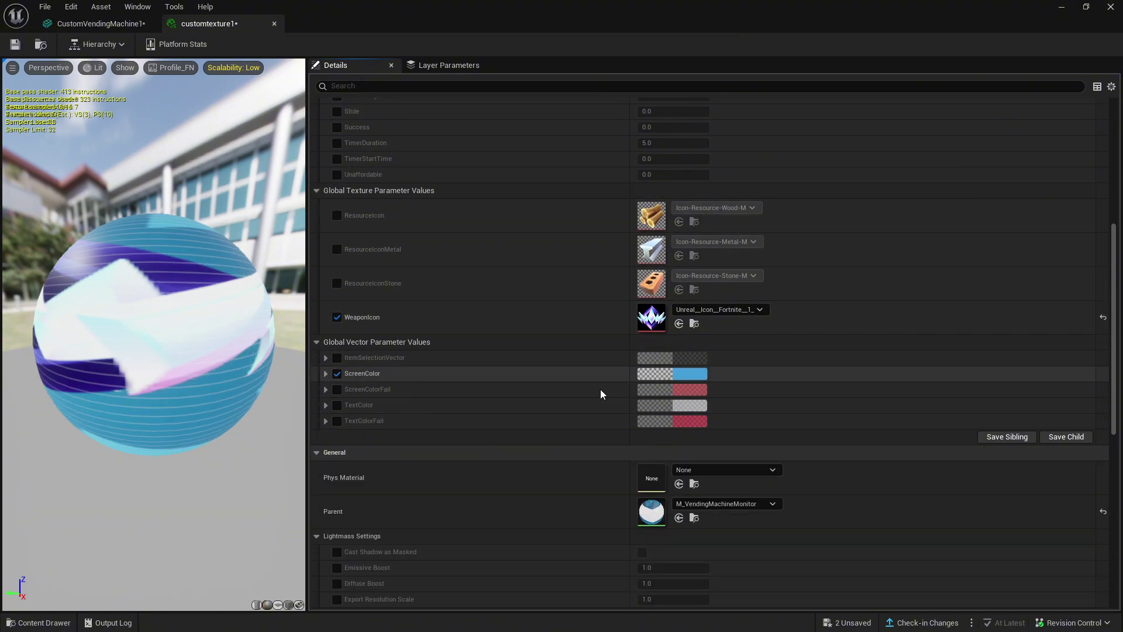
left_click(326, 374)
double_click(484, 25)
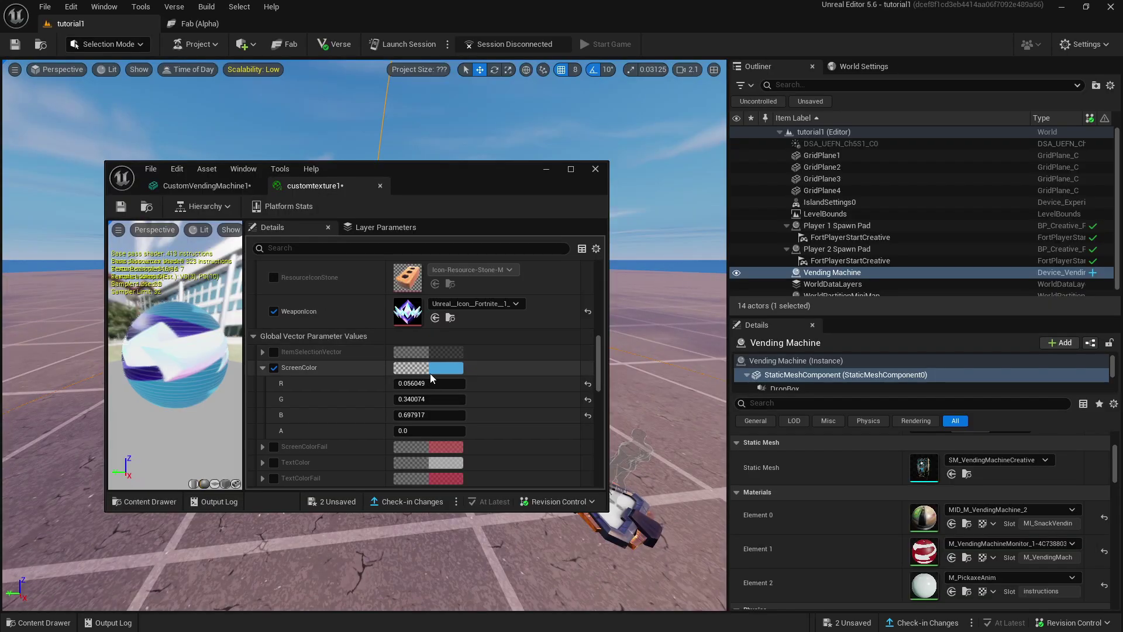
left_click(437, 369)
mouse_move(479, 372)
left_mouse_down()
mouse_move(489, 373)
mouse_move(450, 416)
mouse_move(374, 465)
mouse_move(478, 564)
mouse_move(644, 549)
mouse_move(615, 573)
mouse_move(339, 499)
mouse_move(387, 313)
mouse_move(435, 285)
mouse_move(535, 282)
mouse_move(521, 272)
left_mouse_up()
left_click(602, 606)
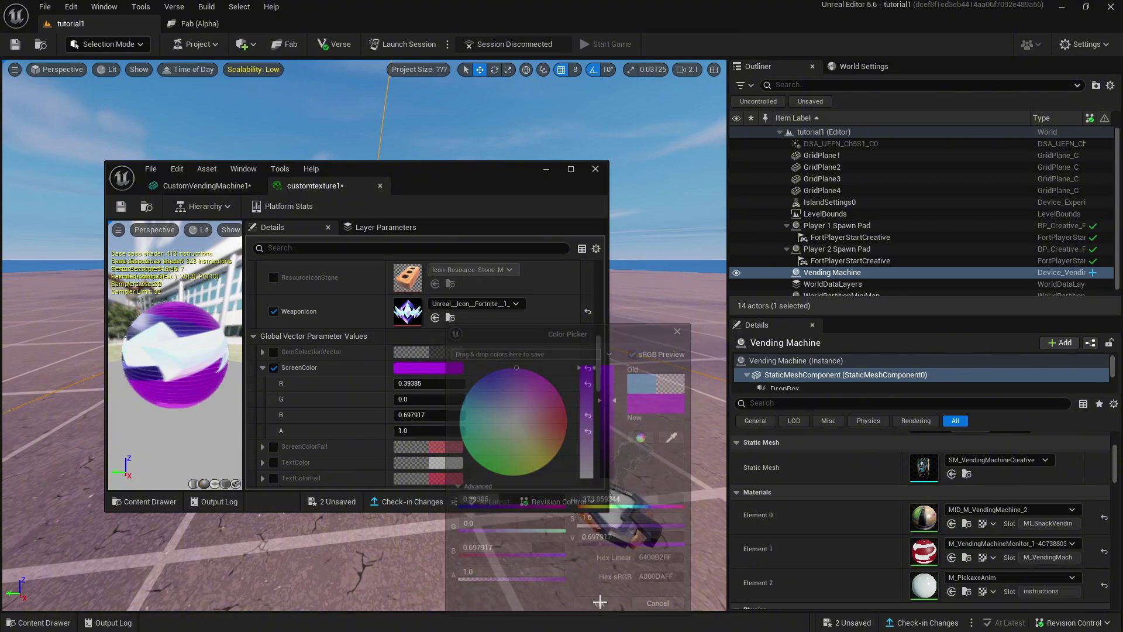
Step: Save the customtexture1 and CustomVendingMachine1 assets and close their editor window
left_click(336, 509)
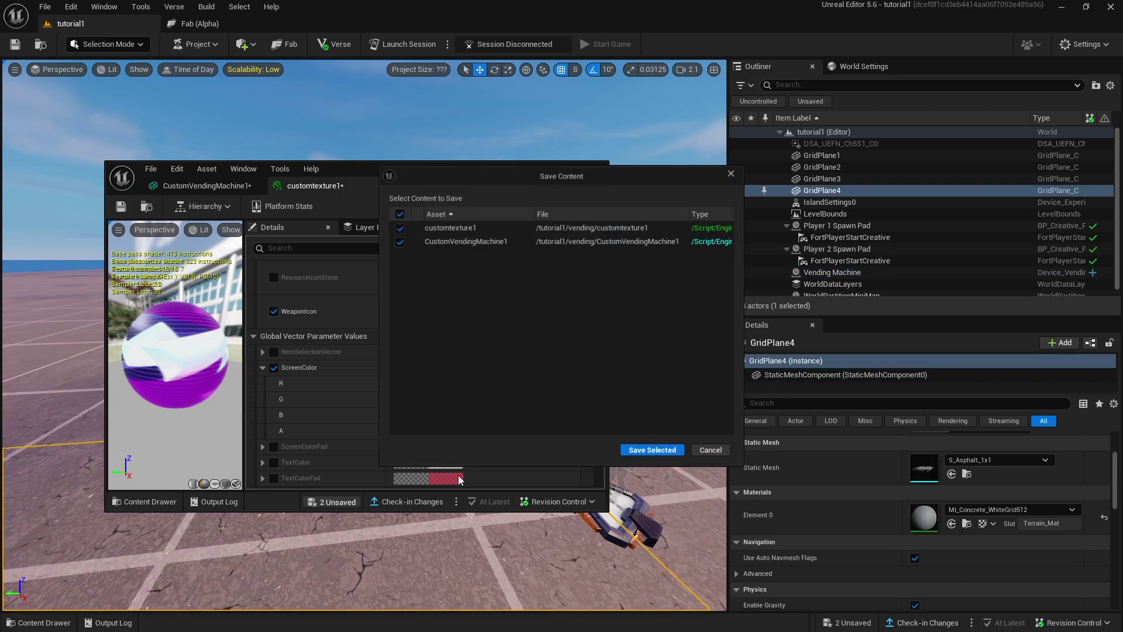
left_click(655, 456)
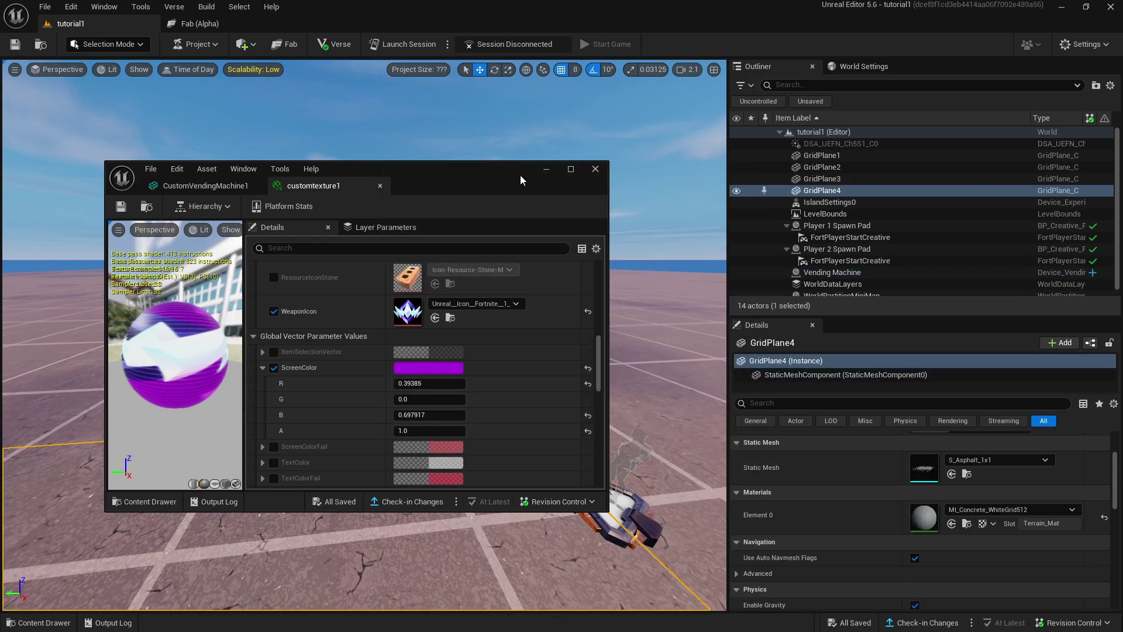
left_click_drag(520, 174, 696, 134)
left_click(729, 133)
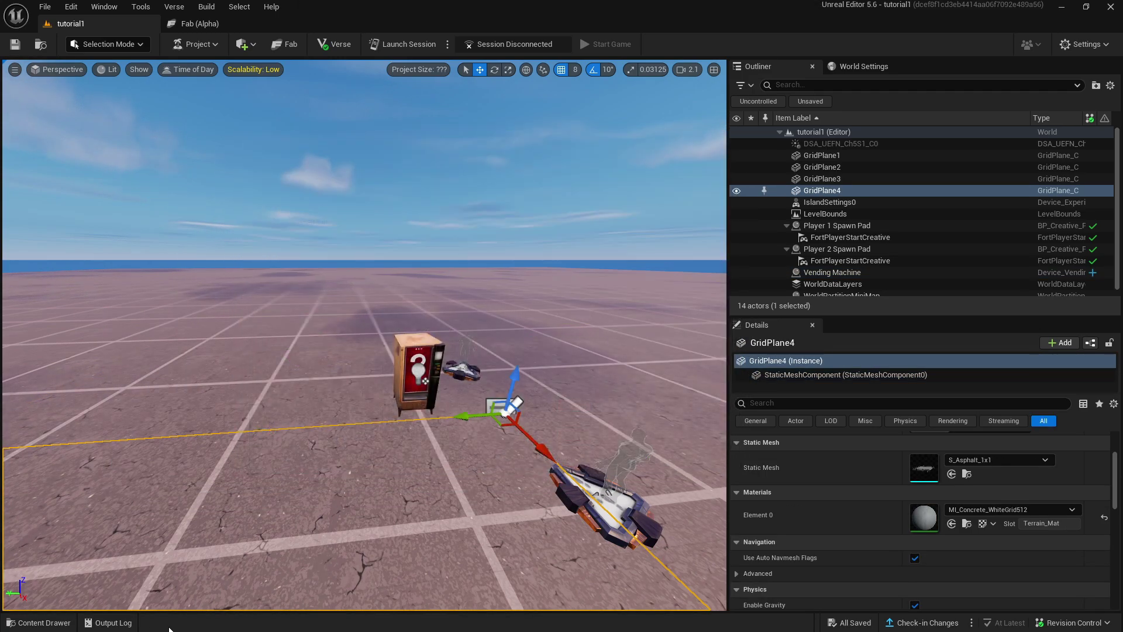
Step: Open the M_VendingMachine material from Element 0 of the CustomVendingMachine1 mesh and delete the Param node feeding Base Color
left_click(40, 624)
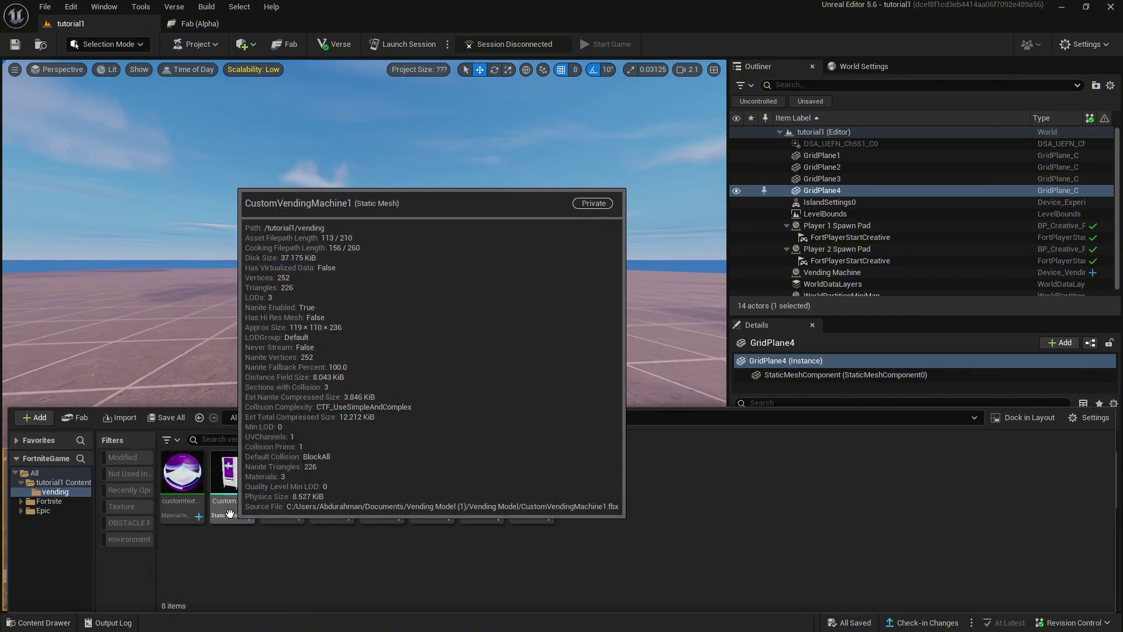
double_click(230, 513)
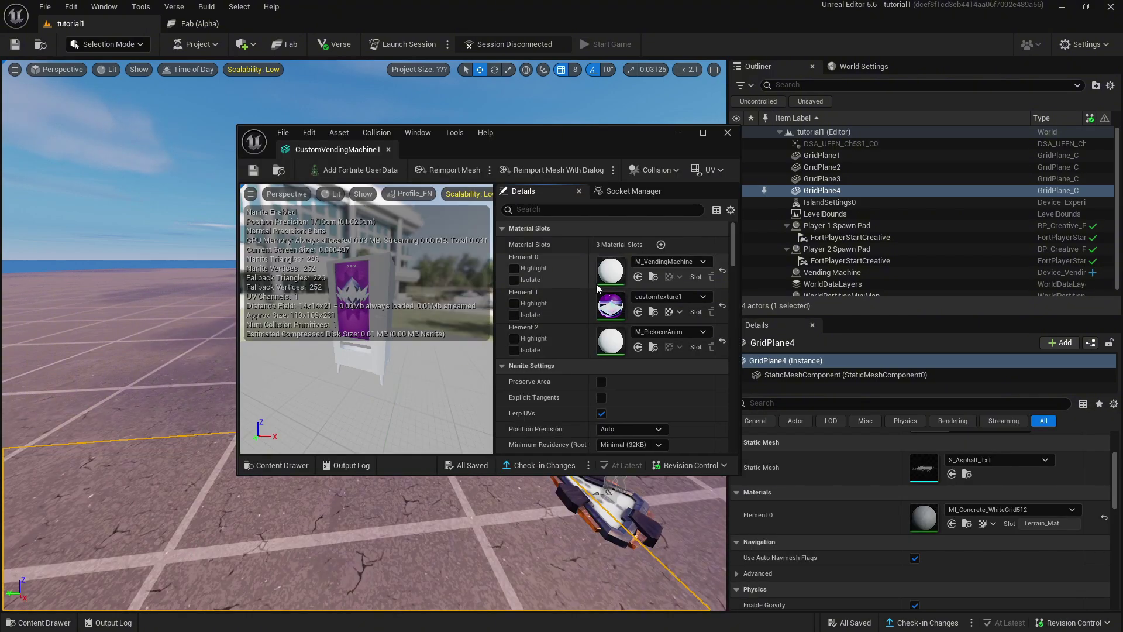
double_click(609, 279)
left_click_drag(427, 291, 447, 312)
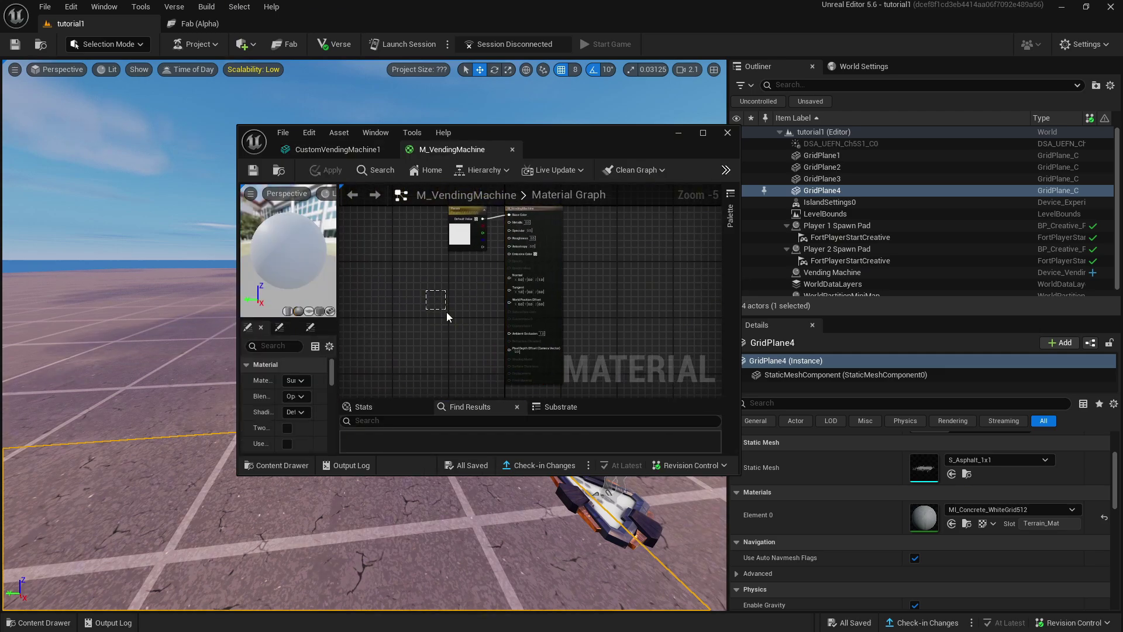
left_click(705, 134)
scroll(659, 362, "up", 3)
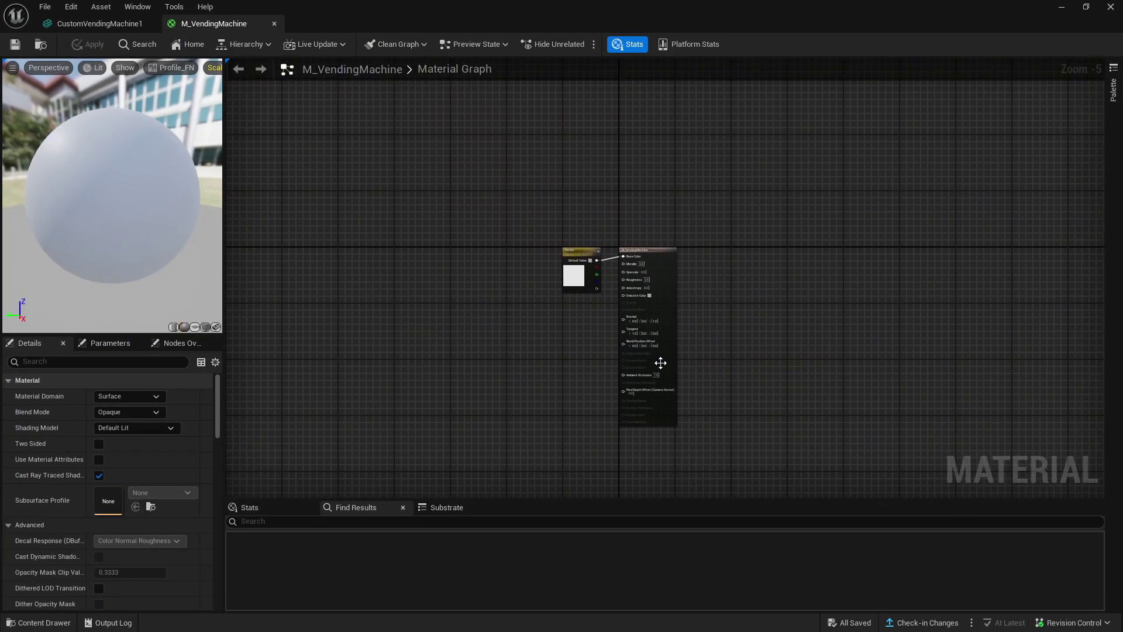
scroll(588, 403, "up", 1)
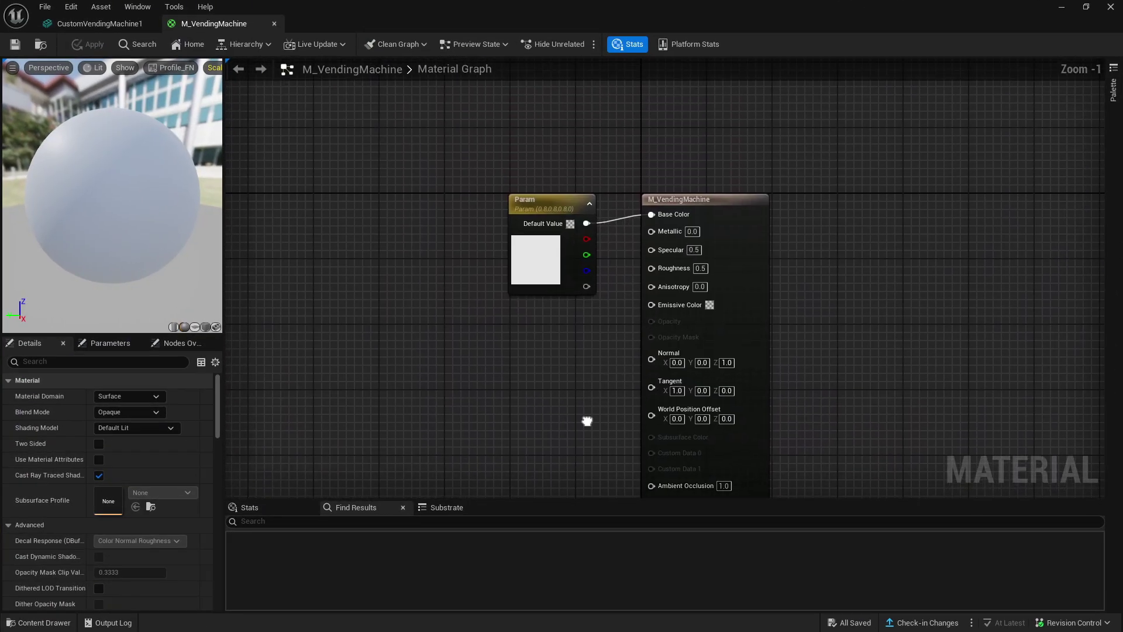
left_click(543, 215)
key("Delete")
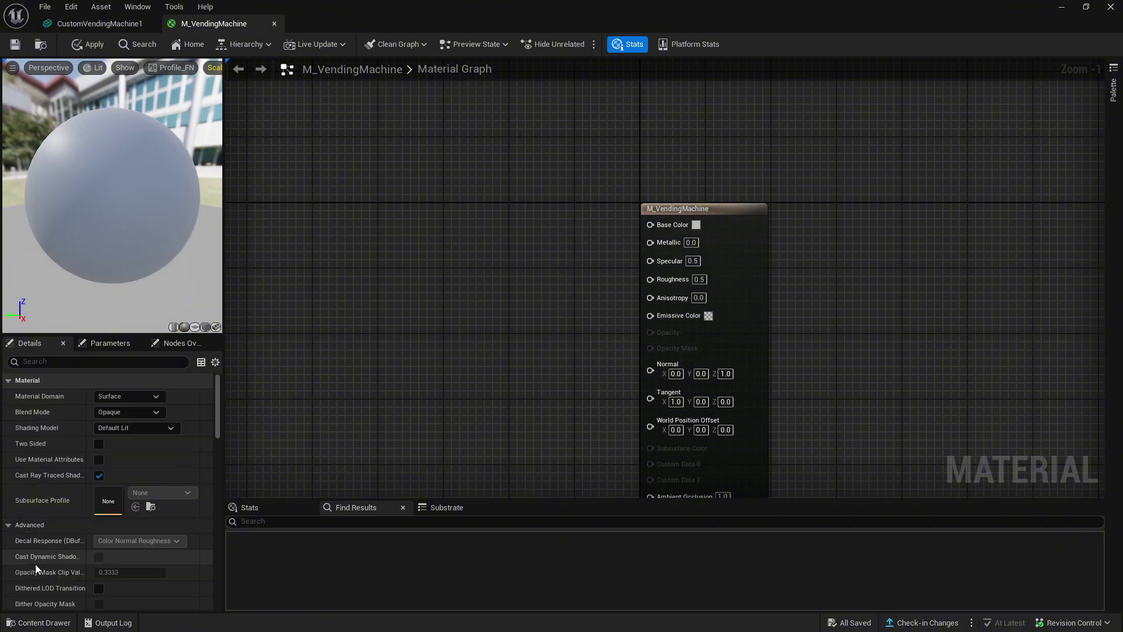
Step: Add texture1 to the material graph as a Texture Sample and connect its RGB output to Base Color
left_click(41, 622)
left_click_drag(474, 531, 460, 266)
left_click_drag(560, 288, 642, 232)
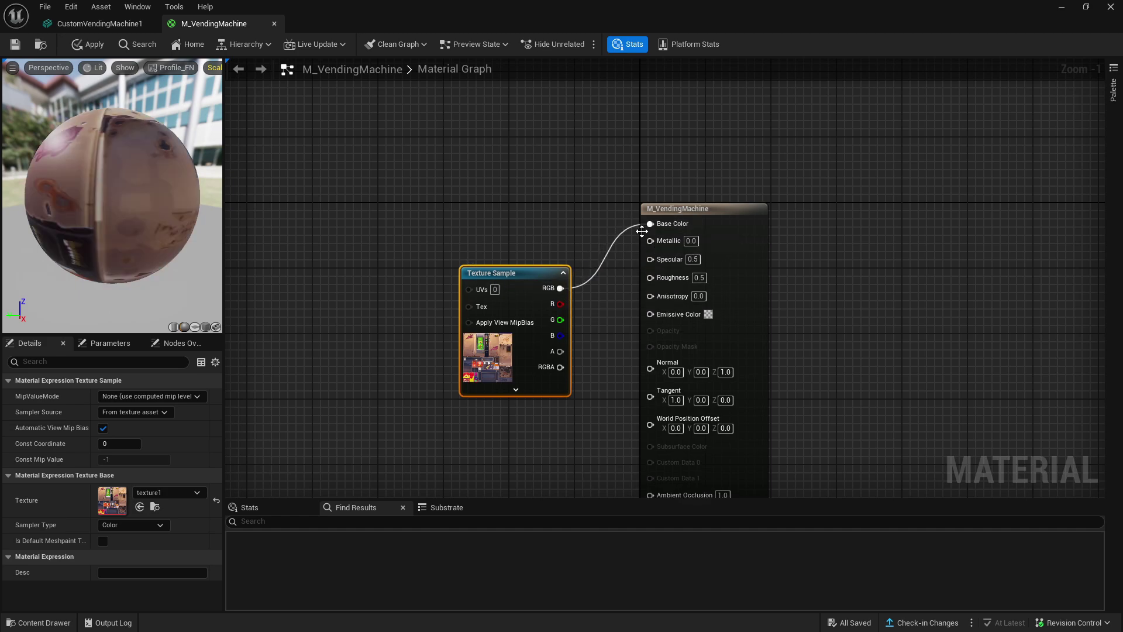
Step: Apply and save the M_VendingMachine changes, and close the material editor
left_click(94, 46)
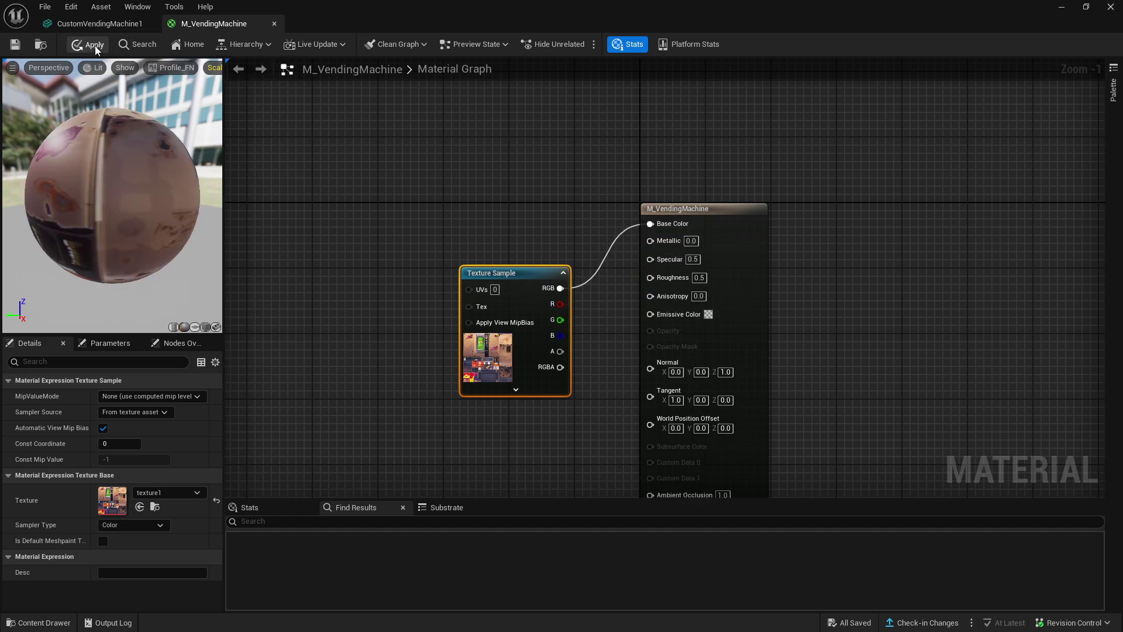
left_click(833, 623)
left_click(655, 454)
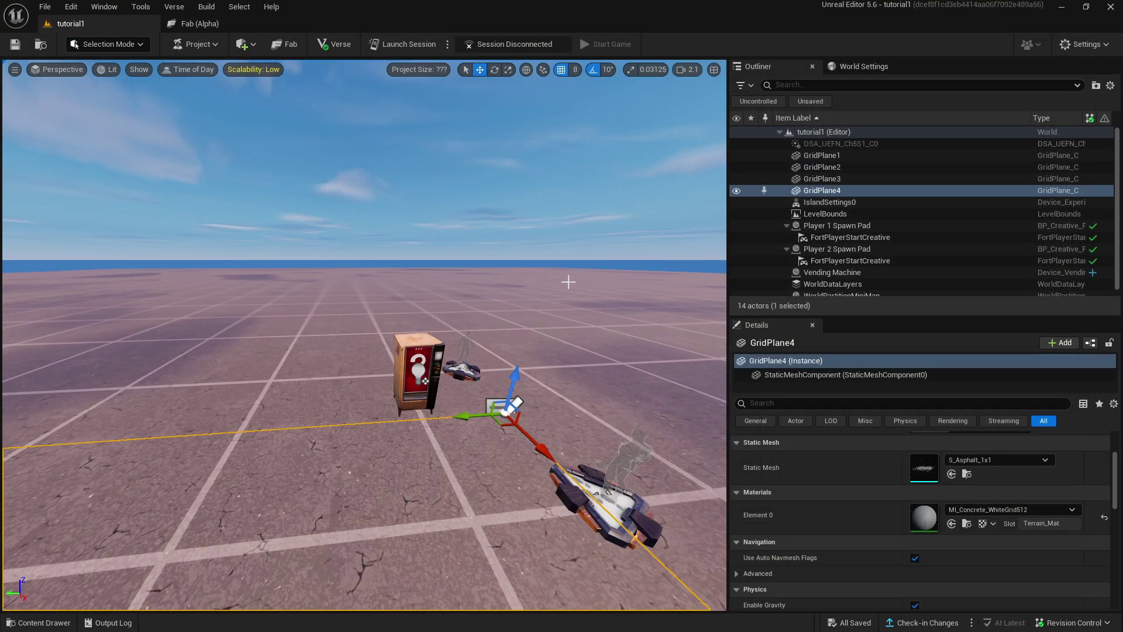
Step: Place the CustomVendingMachine1 mesh from the vending folder on the ground near the existing Vending Machine device
left_click(39, 622)
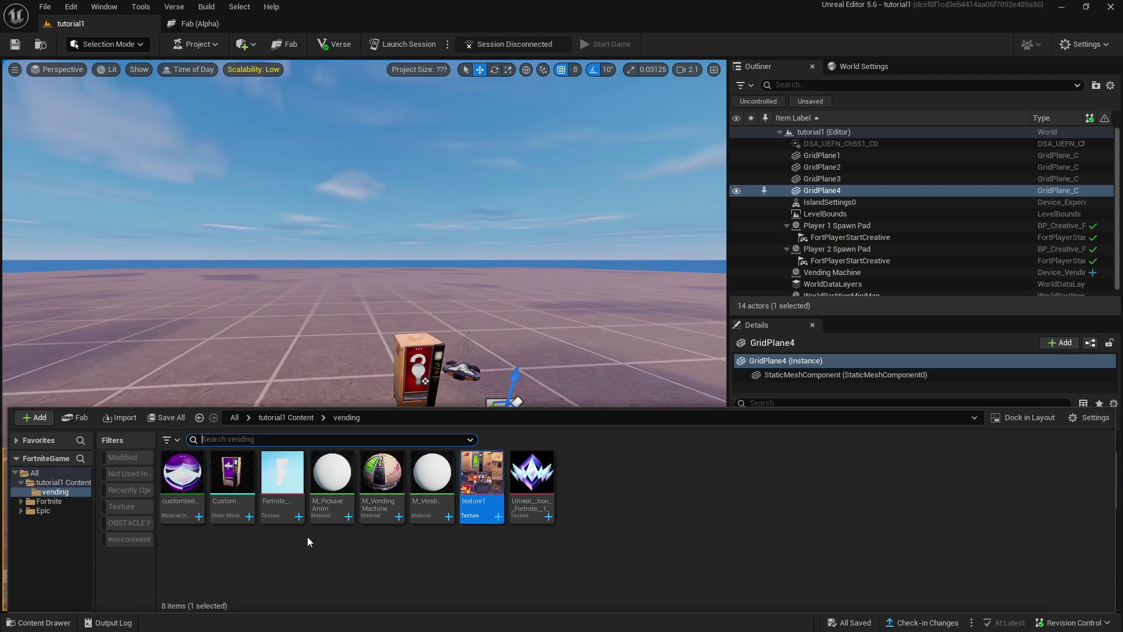
left_click_drag(238, 363, 240, 468)
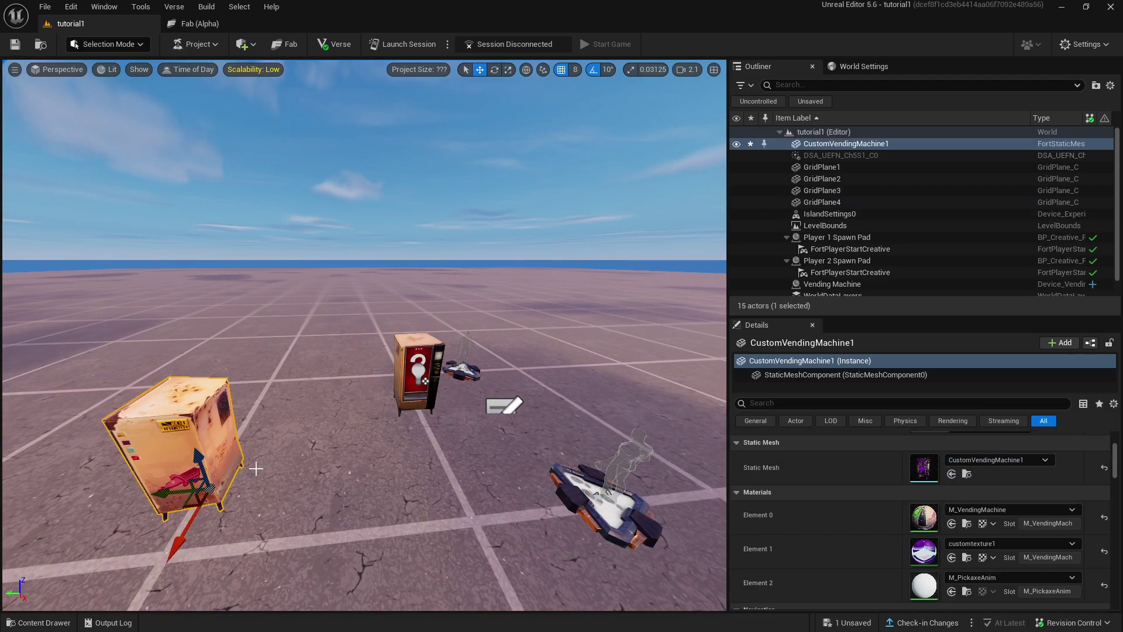
Step: Delete the original Vending Machine device standing near the custom vending machine
right_click_drag(286, 431, 304, 462)
right_click_drag(208, 376, 421, 374)
scroll(207, 376, "down", 5)
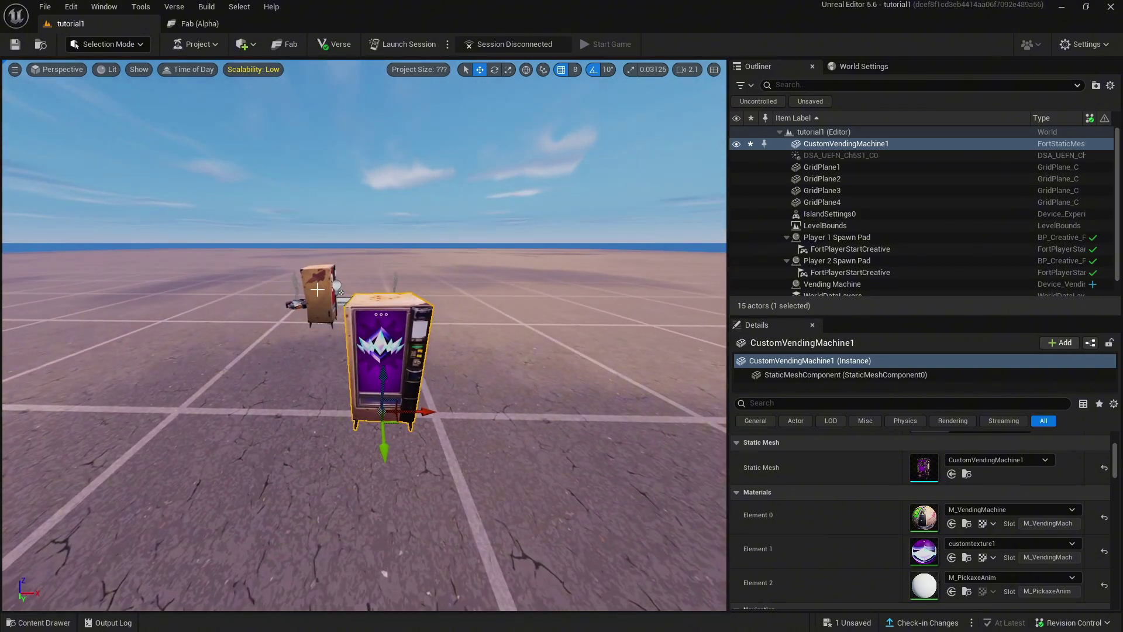
left_click(315, 292)
key("Delete")
Step: Duplicate CustomVendingMachine1 and move the copy along X to about 320, beside the original
right_click_drag(317, 289, 307, 258)
right_click_drag(358, 379, 276, 375)
left_click(299, 363)
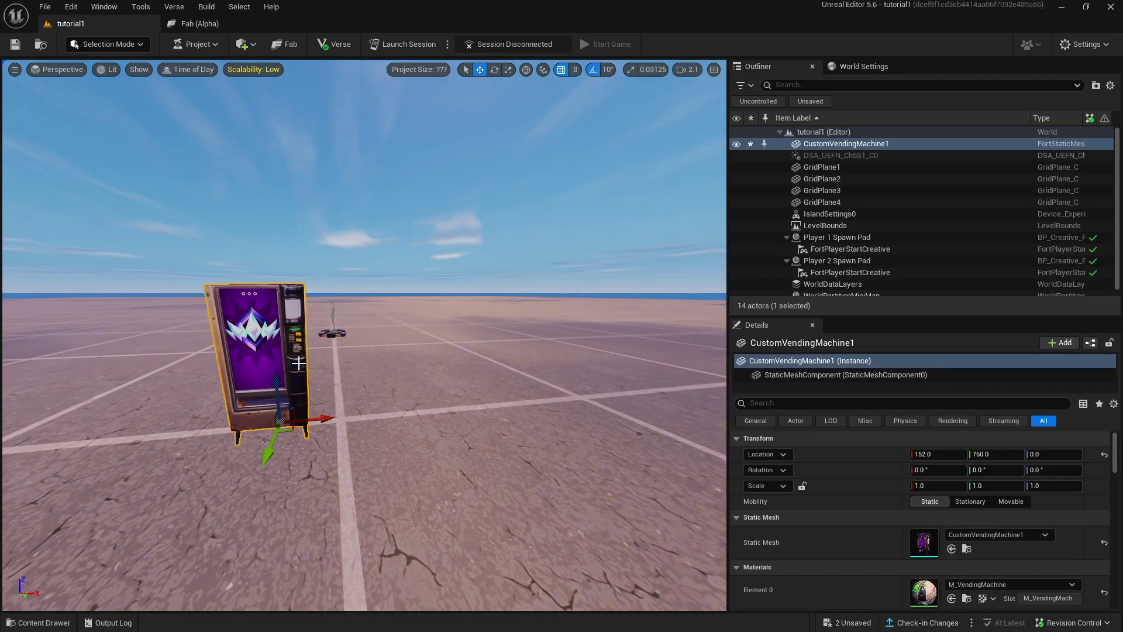
key("ctrl+d")
left_click_drag(322, 422, 433, 418)
right_click_drag(433, 418, 407, 412)
right_click_drag(603, 428, 608, 428)
key("w")
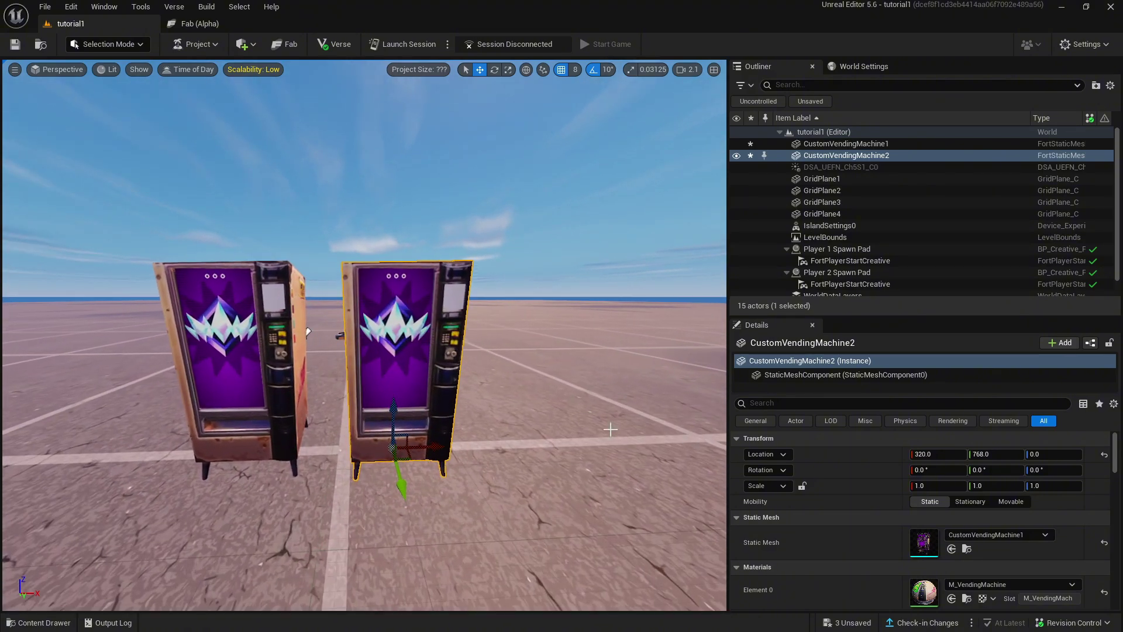
Step: Duplicate the customtexture1 material instance in the vending folder
scroll(798, 516, "down", 2)
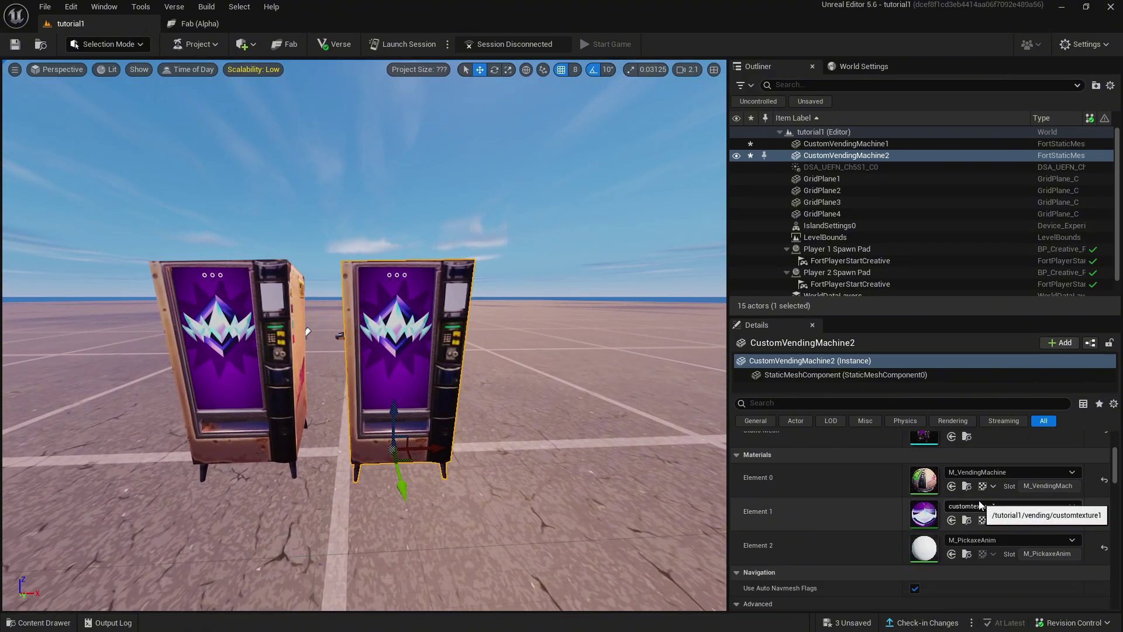
left_click(54, 622)
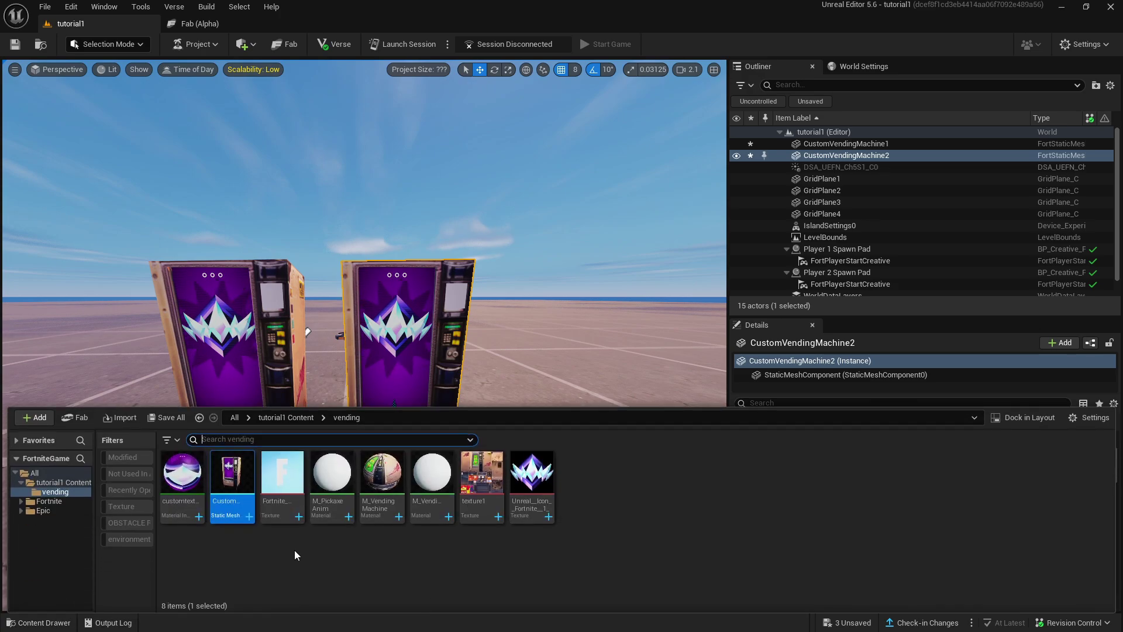
left_click(170, 508)
right_click(170, 508)
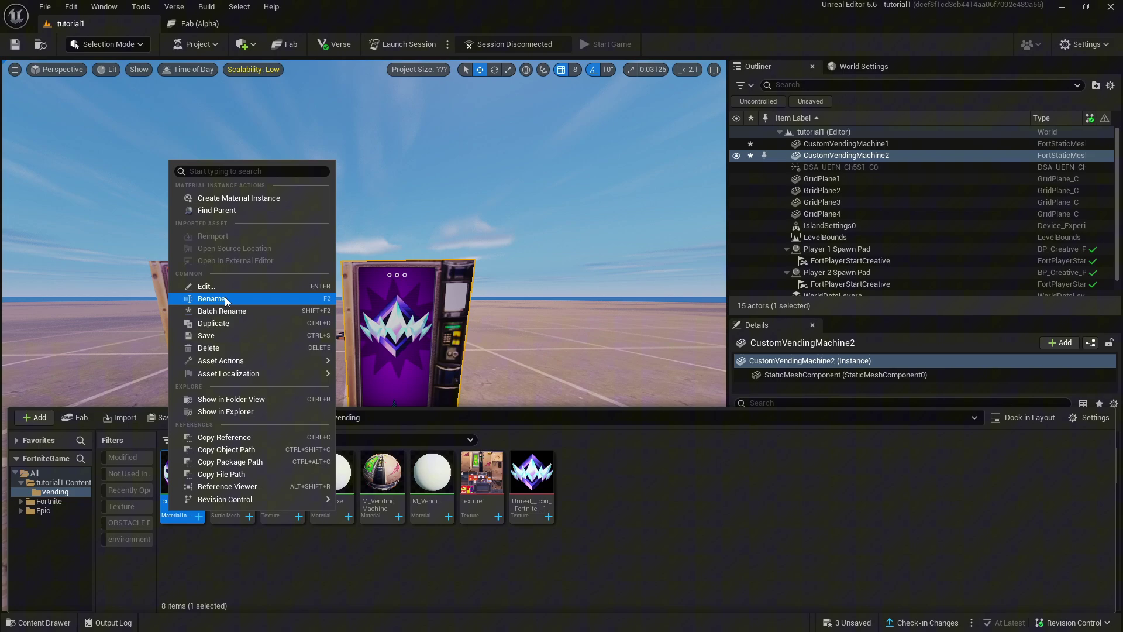
left_click(213, 323)
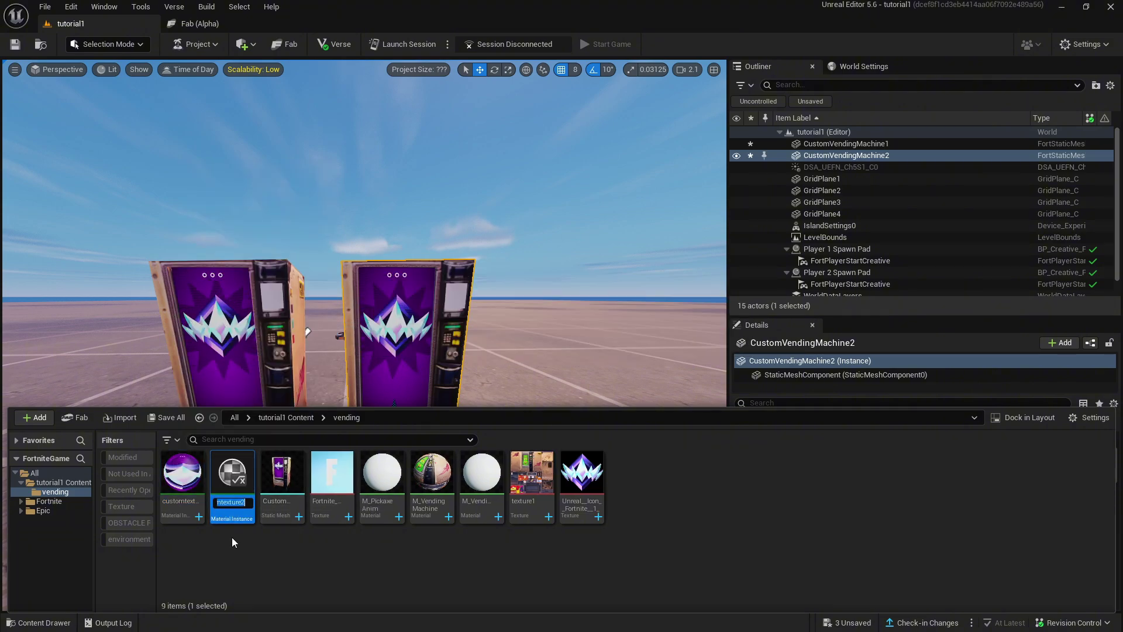
Step: Open customtexture2 and set its WeaponIcon texture to T_UI_IconLibrary_Alien_128
double_click(231, 513)
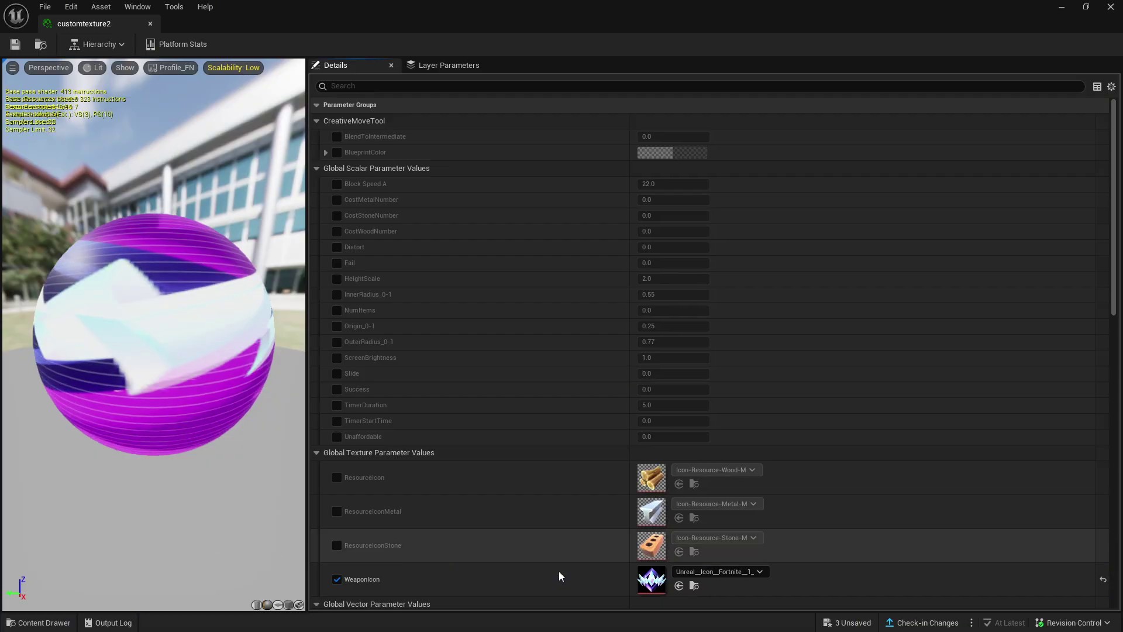
scroll(543, 411, "down", 3)
left_click(703, 439)
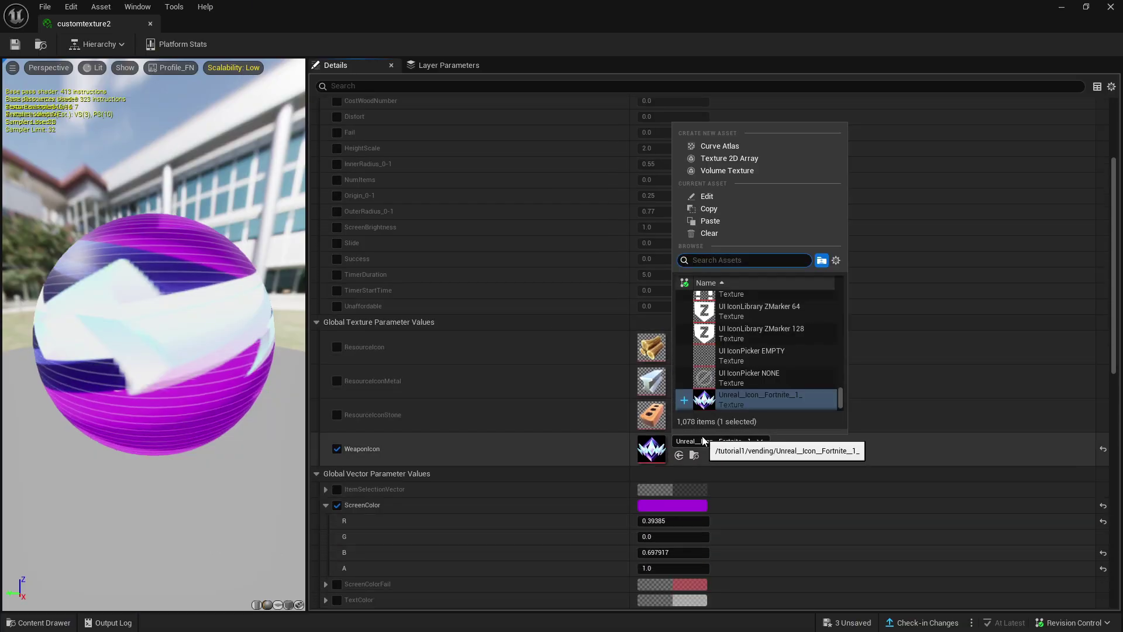
scroll(767, 341, "up", 5)
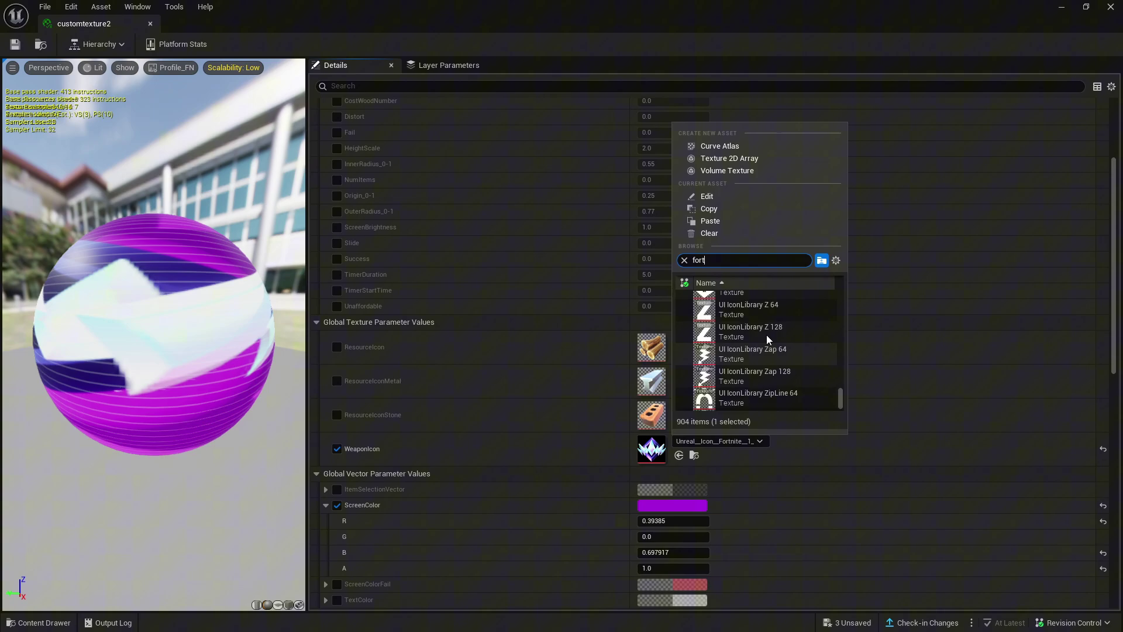
left_click_drag(842, 398, 838, 314)
scroll(810, 333, "down", 12)
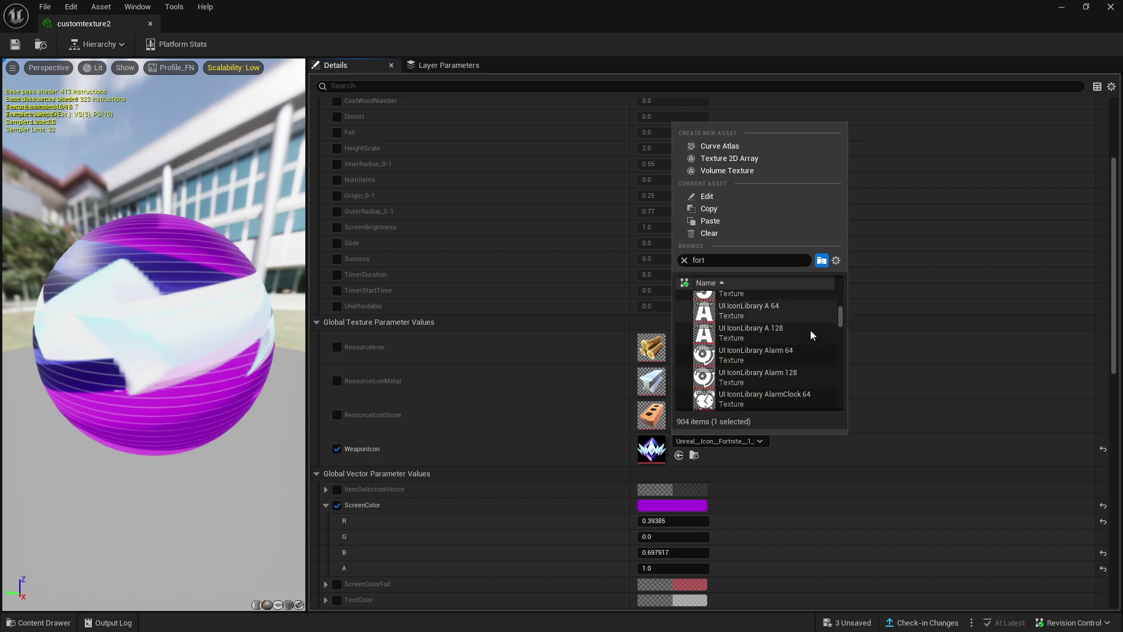
scroll(763, 364, "up", 4)
scroll(743, 346, "up", 2)
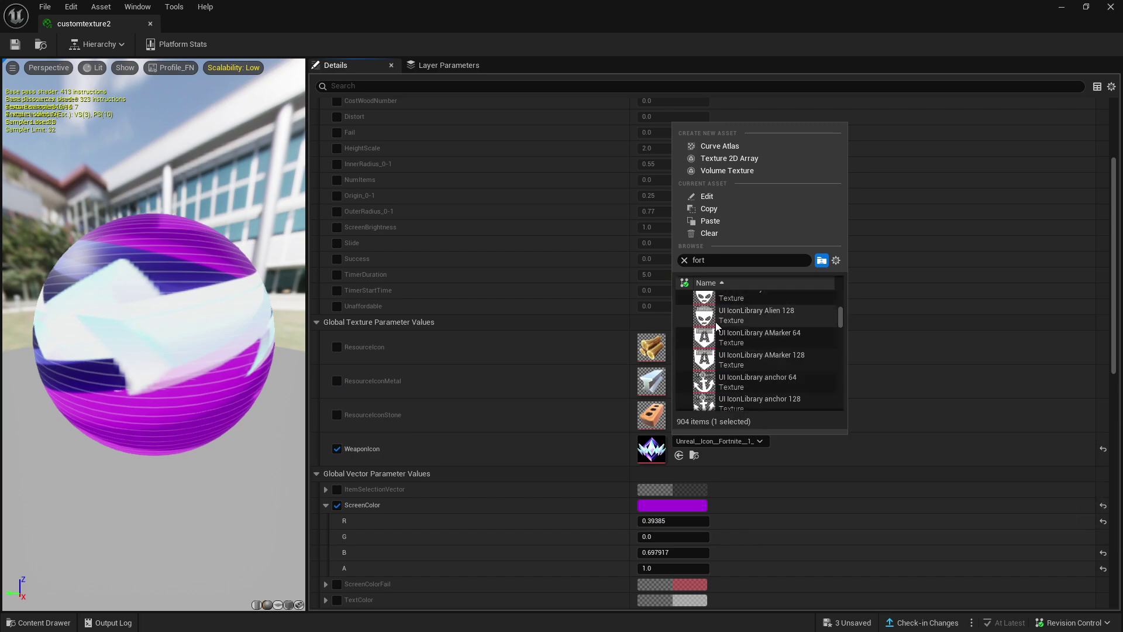
left_click(735, 319)
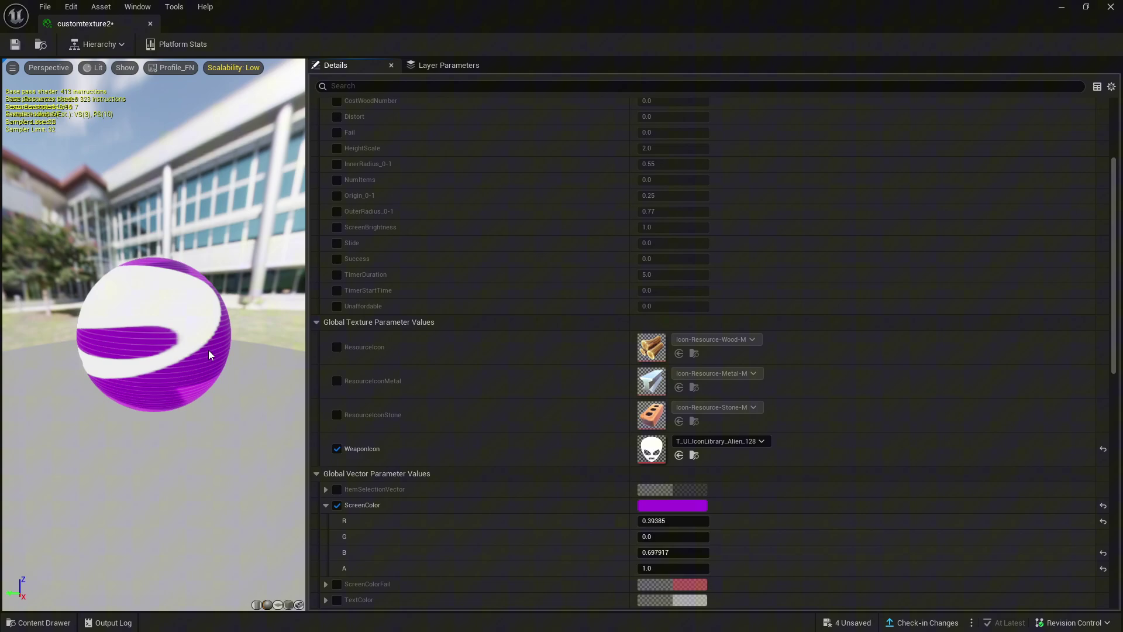
Step: Set the ScreenColor of customtexture2 to turquoise, about R 0.0, G 0.698, B 0.583
scroll(660, 461, "down", 1)
left_click(664, 466)
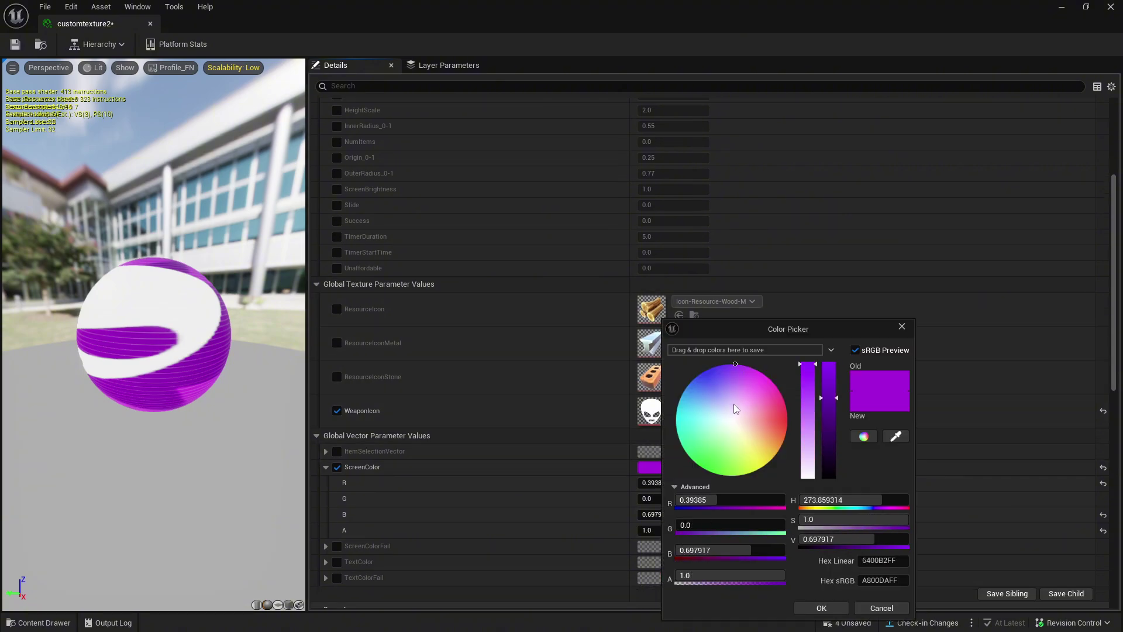
left_click_drag(737, 409, 607, 449)
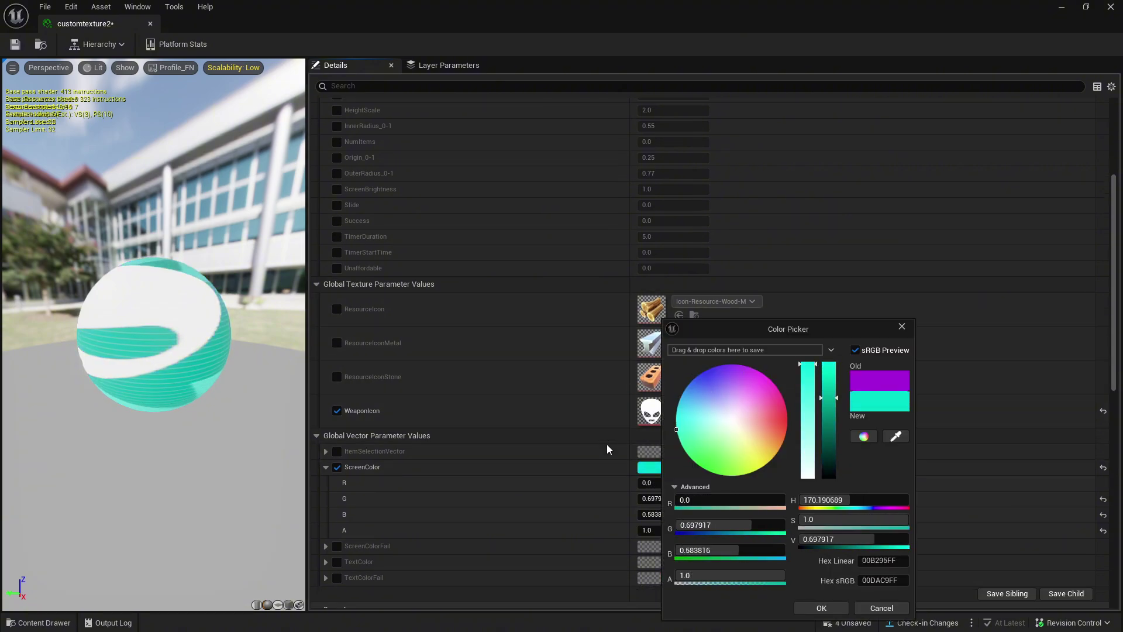
left_click(822, 607)
Step: Save all unsaved content, including customtexture2, and close the material instance editor
left_click(849, 623)
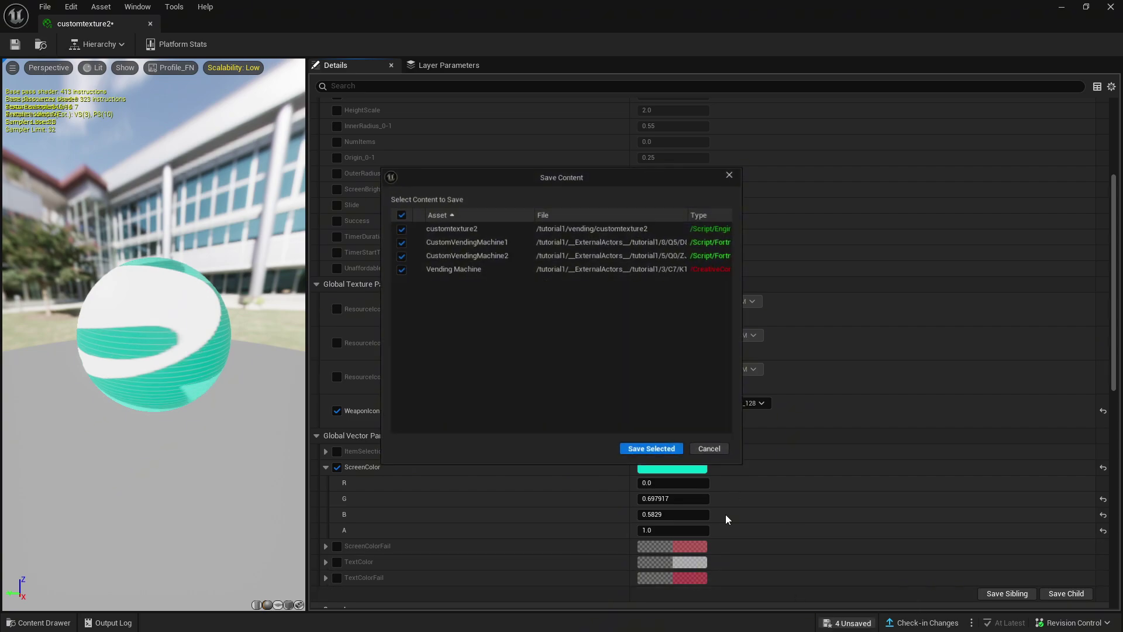
left_click(651, 448)
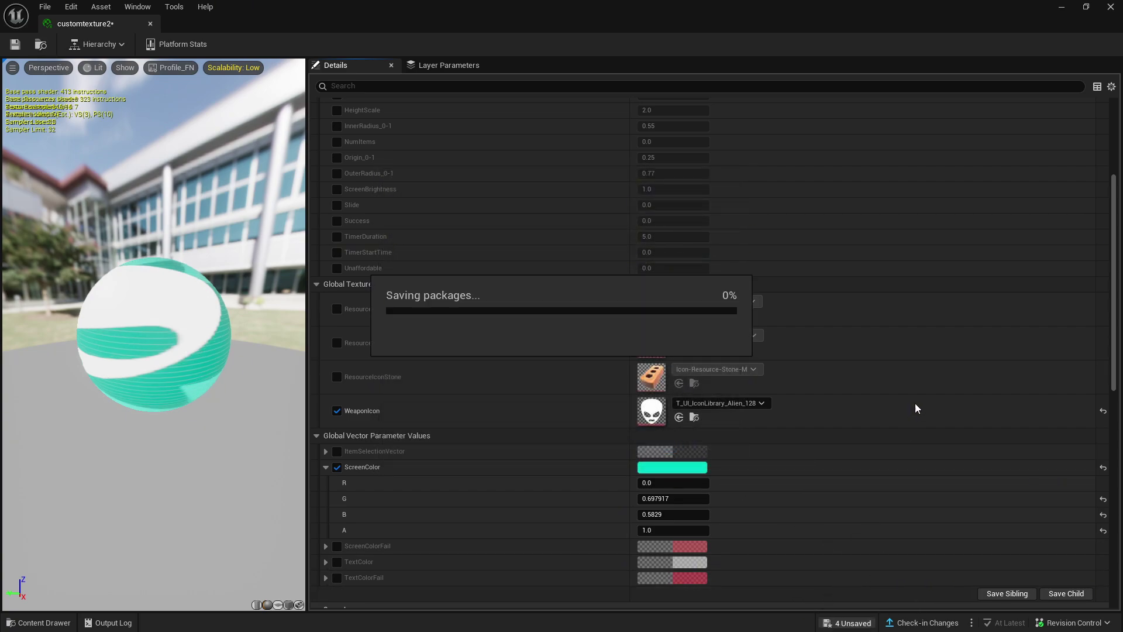
left_click(1110, 7)
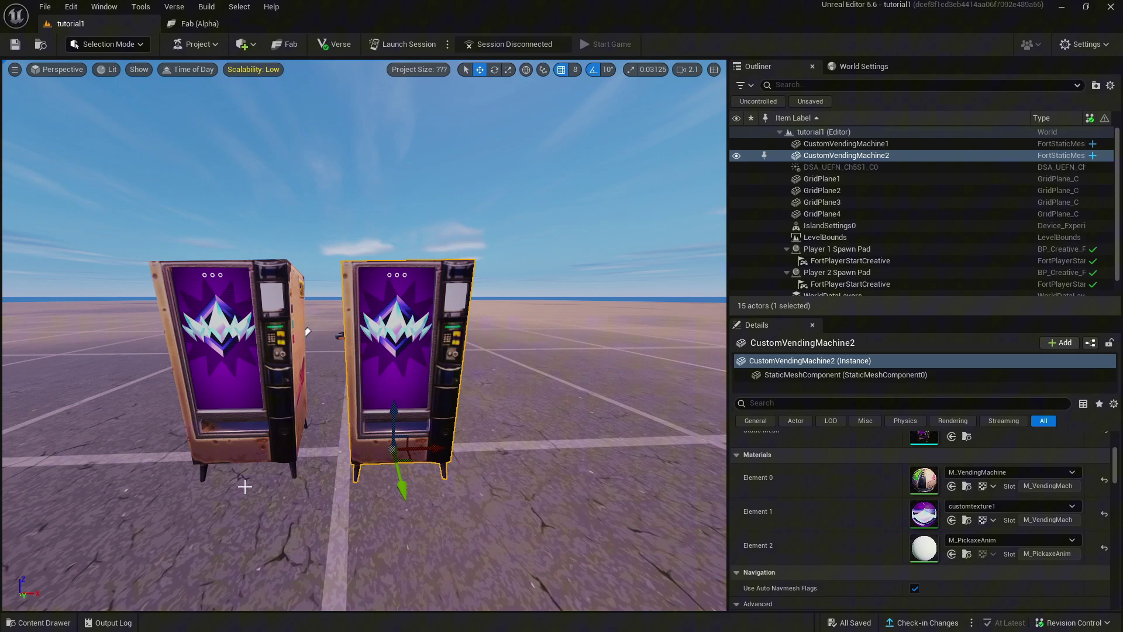
Step: Assign customtexture2 to material Element 1 of CustomVendingMachine2
left_click(44, 622)
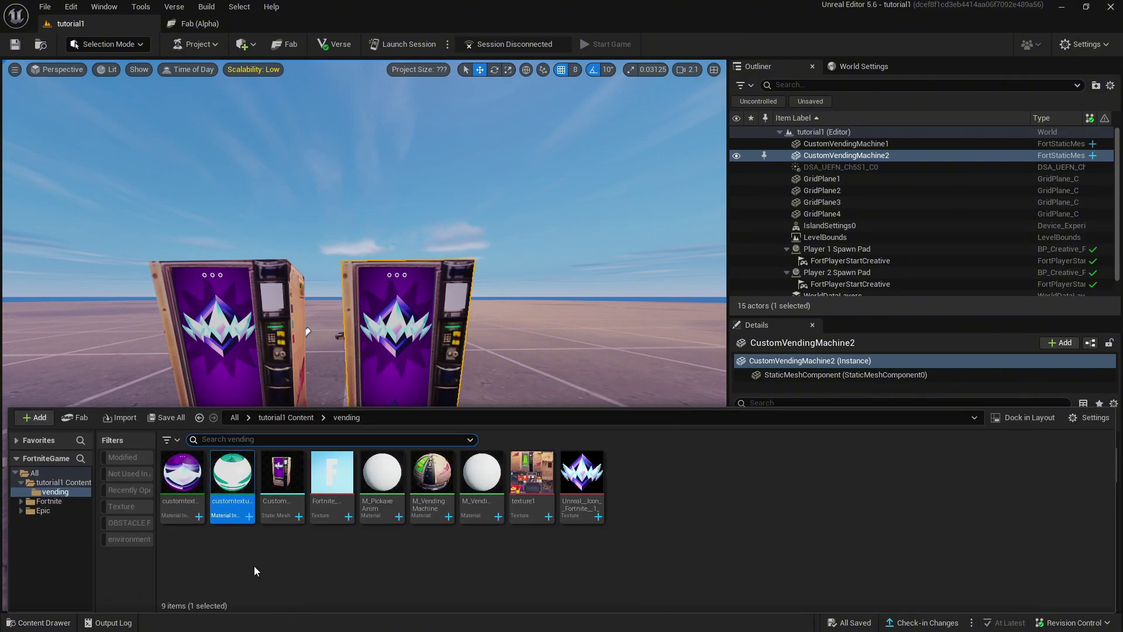
left_click(317, 582)
left_click(398, 371)
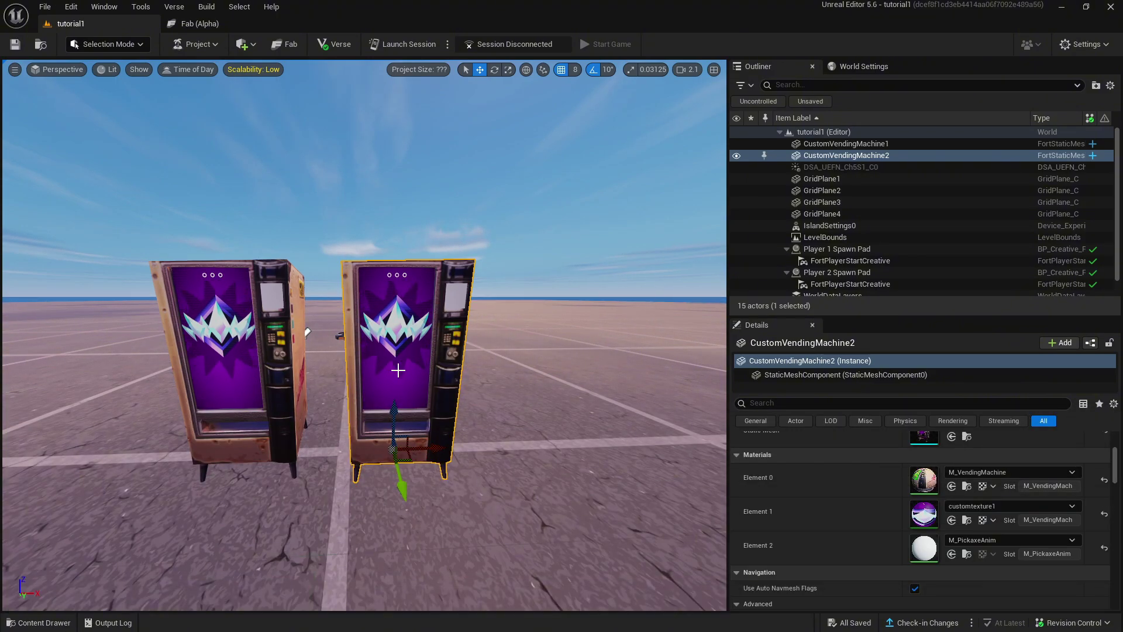
left_click(962, 512)
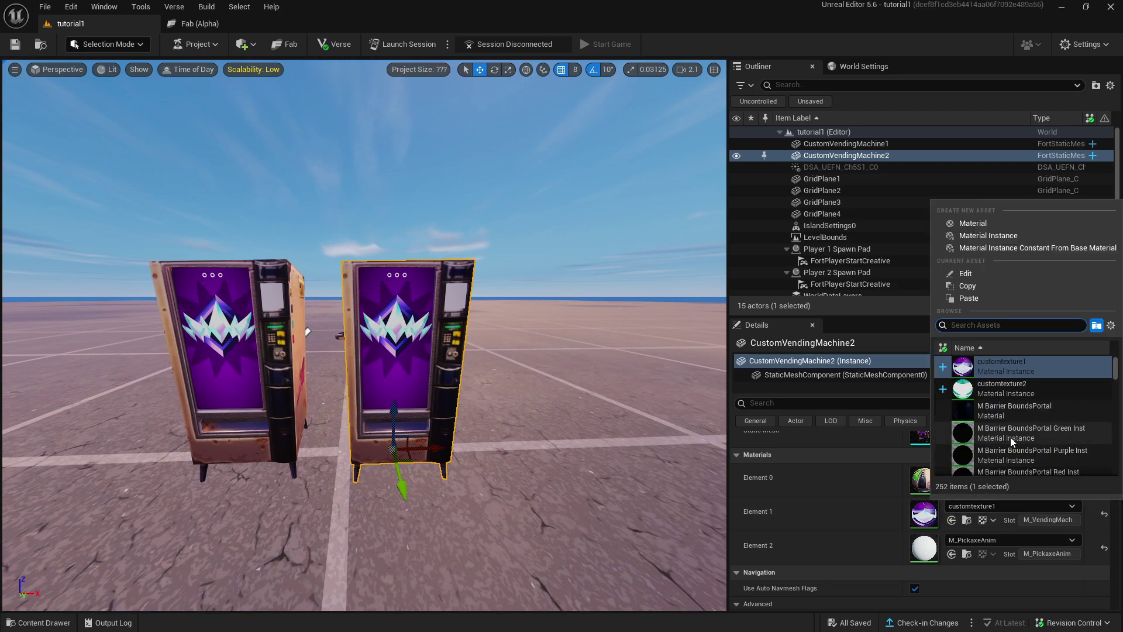
left_click(982, 383)
right_click_drag(491, 336, 409, 396)
Step: Search the Fortnite content for "button" and place a Button device near the two vending machines, at about X -128, Y 840
left_click(38, 623)
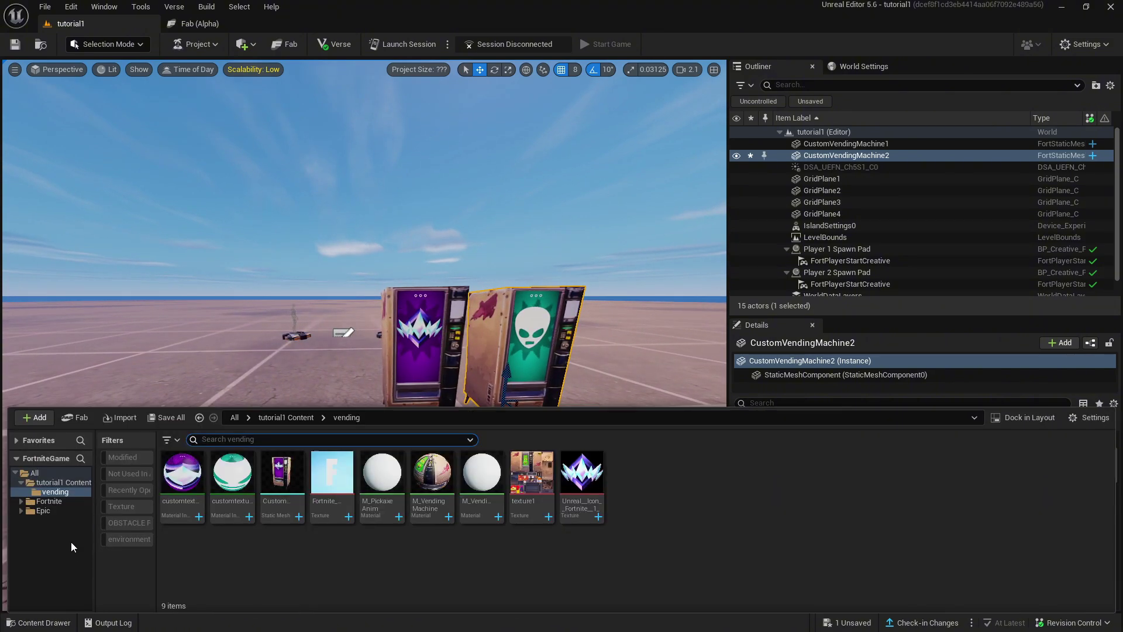
left_click(49, 501)
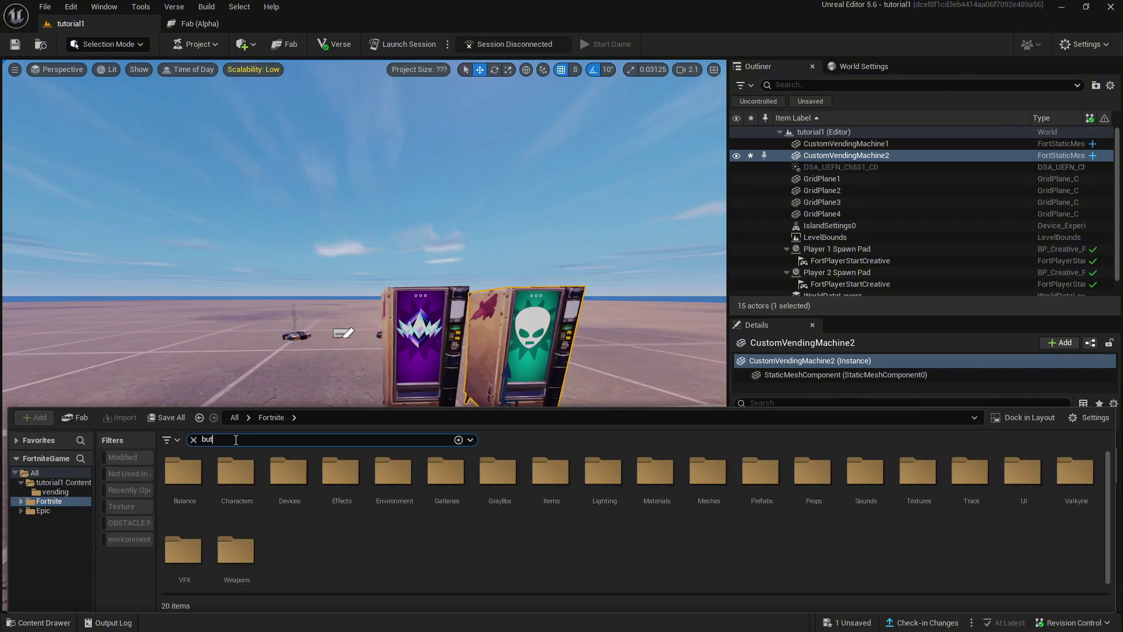
left_click(236, 439)
type("button")
left_click_drag(183, 475, 232, 430)
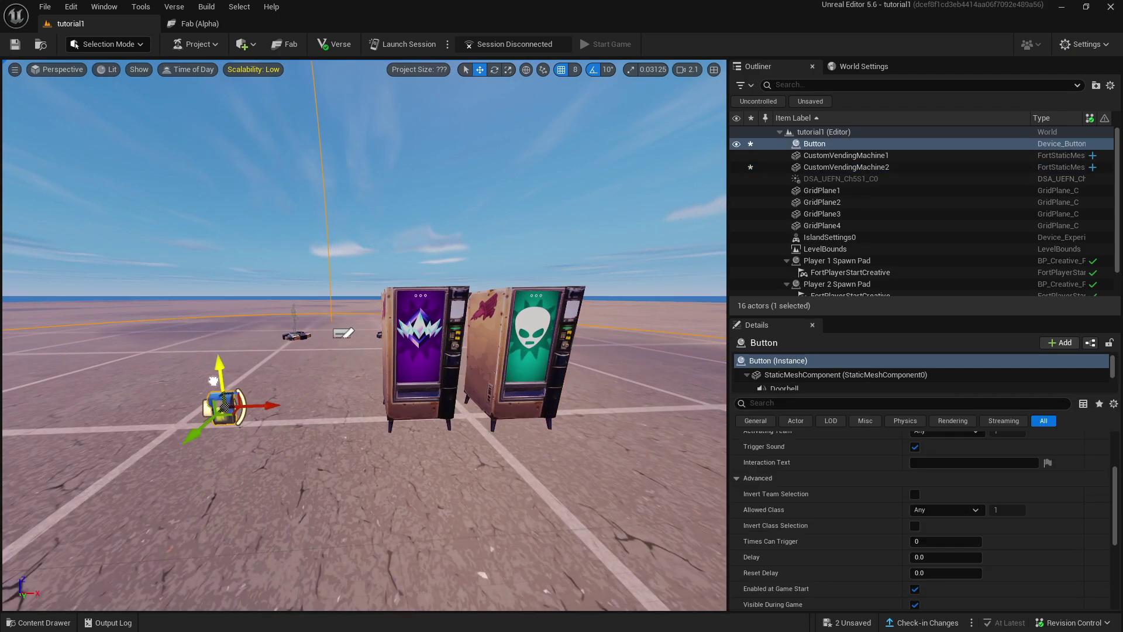
Step: Set the Button's Interaction Text to UNREAL RANK, and enable its Custom Mesh with CustomVendingMachine1
scroll(878, 539, "up", 4)
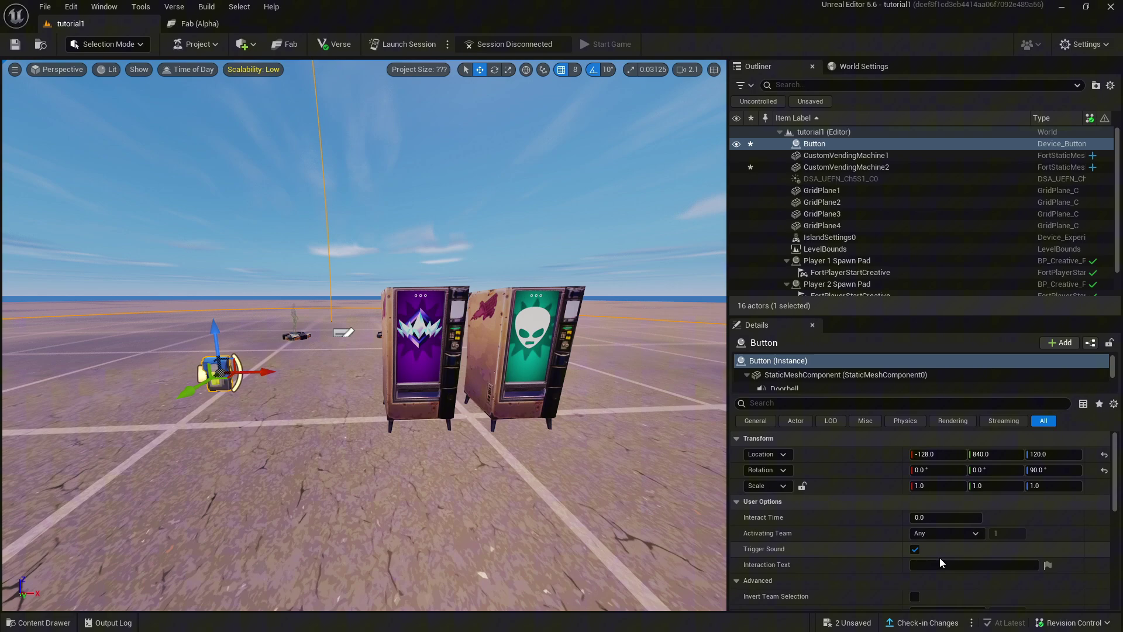
left_click(941, 565)
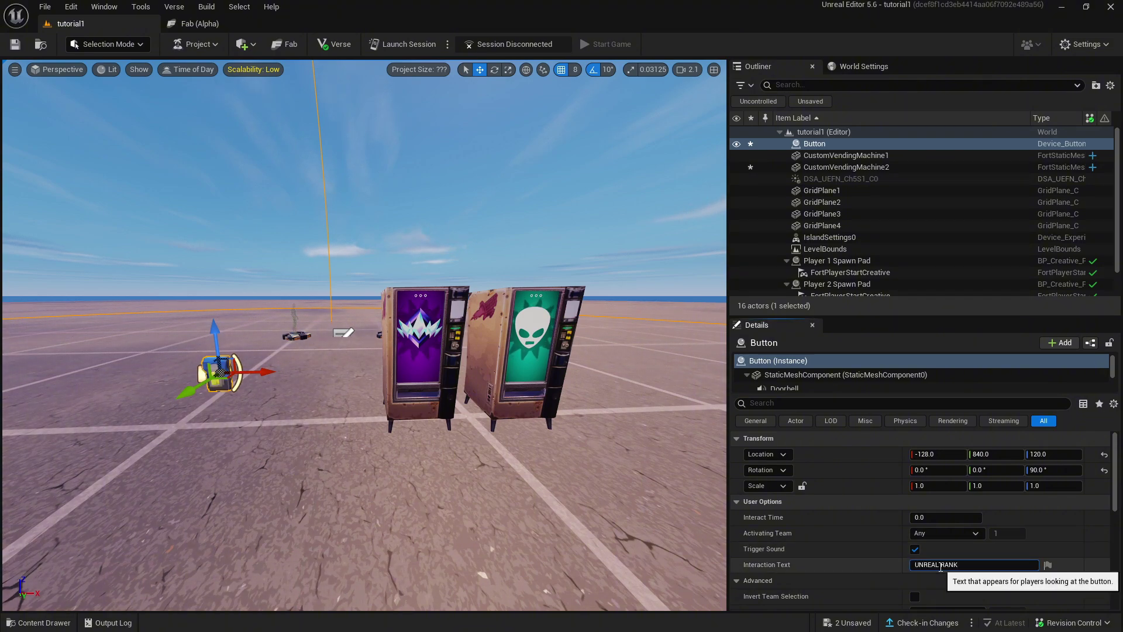
scroll(845, 579, "down", 6)
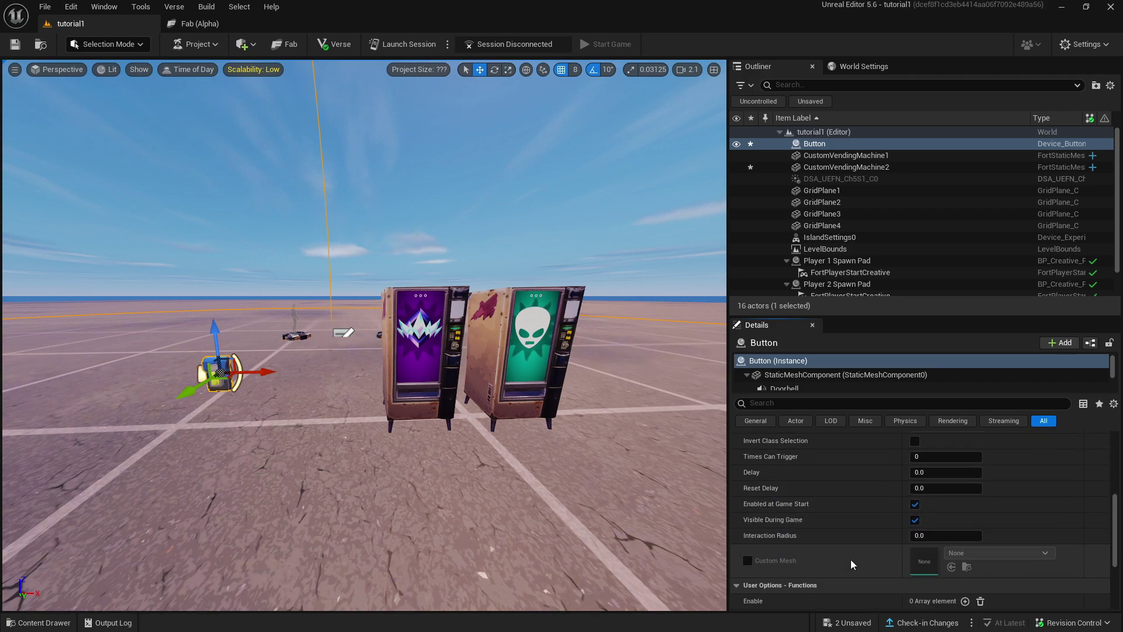
scroll(851, 564, "down", 1)
left_click(748, 541)
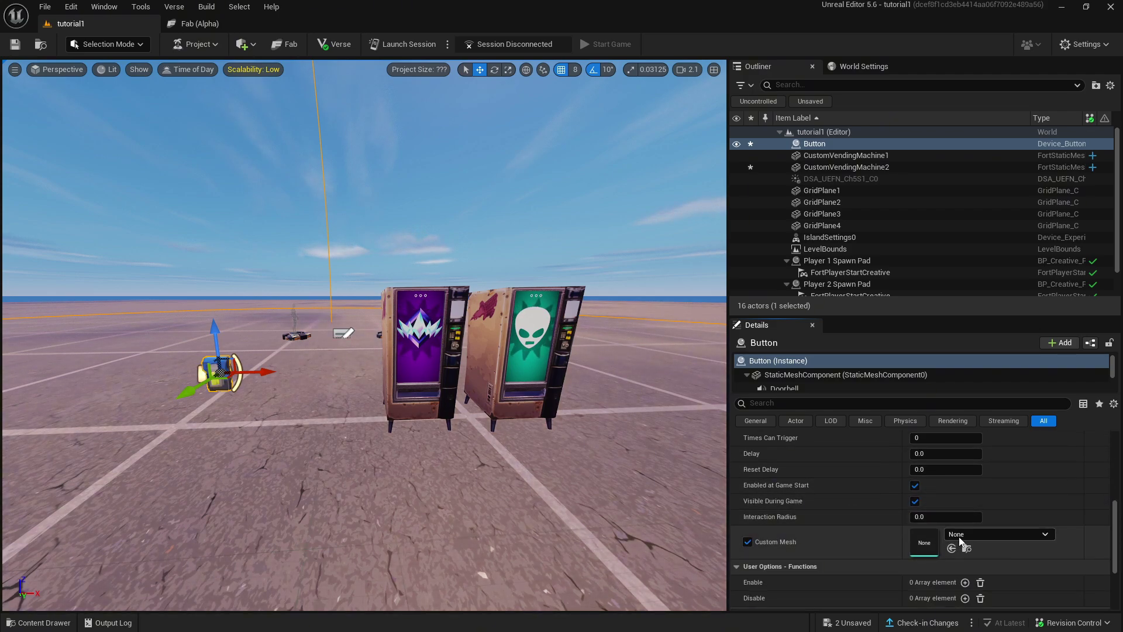
left_click(959, 539)
scroll(1034, 477, "down", 2)
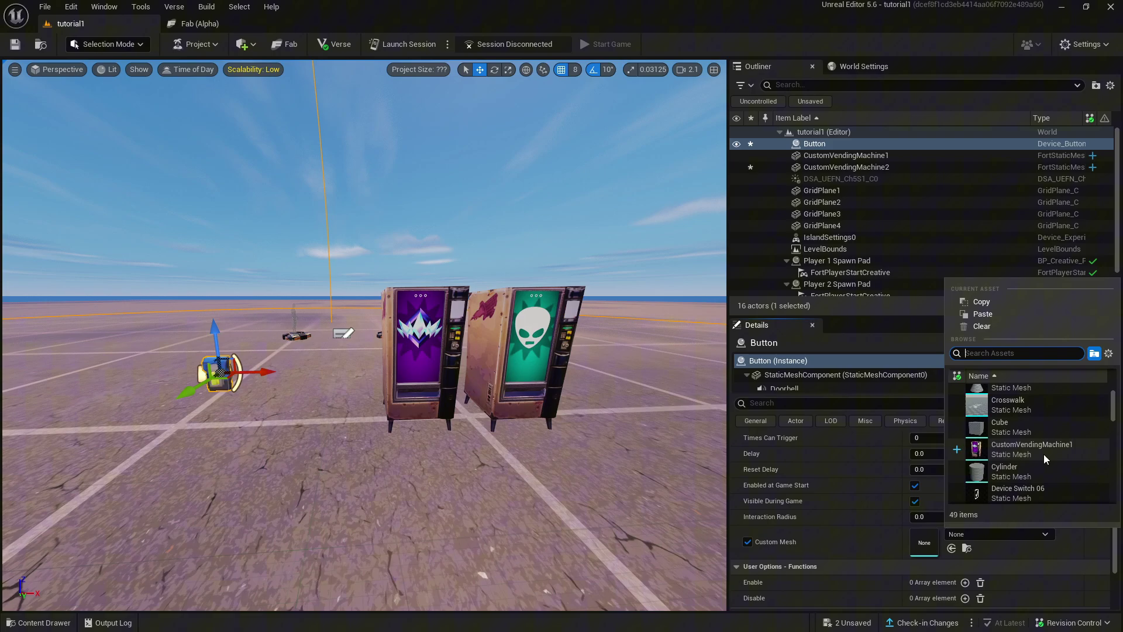
left_click(1044, 455)
Step: Delete the CustomVendingMachine1 and CustomVendingMachine2 static mesh actors from the level
right_click_drag(526, 409, 708, 404)
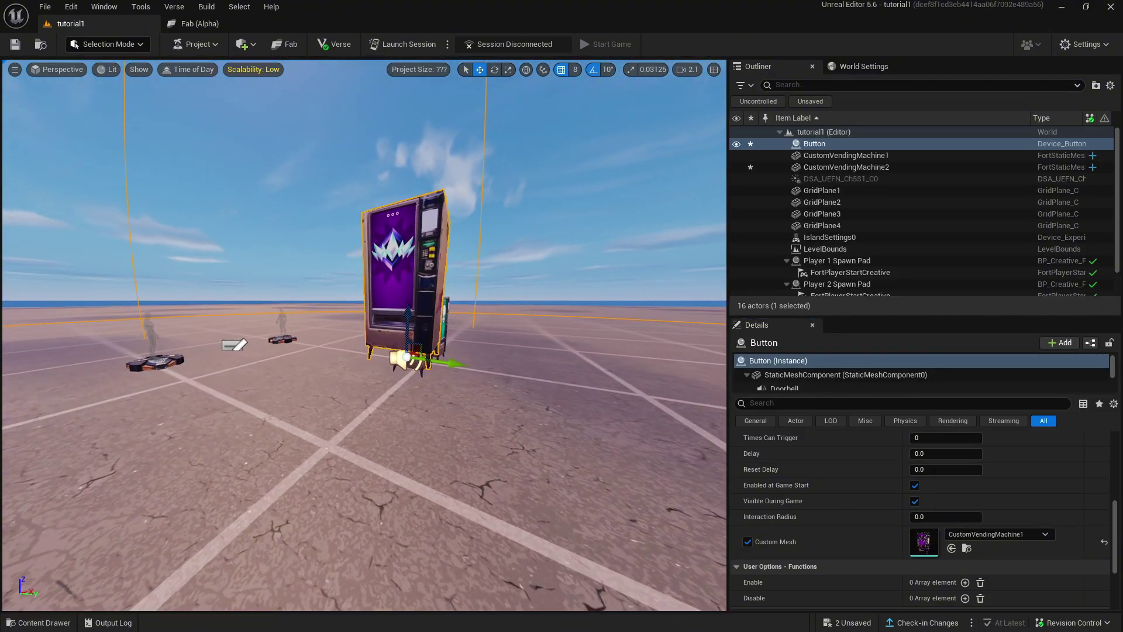
left_click(382, 304)
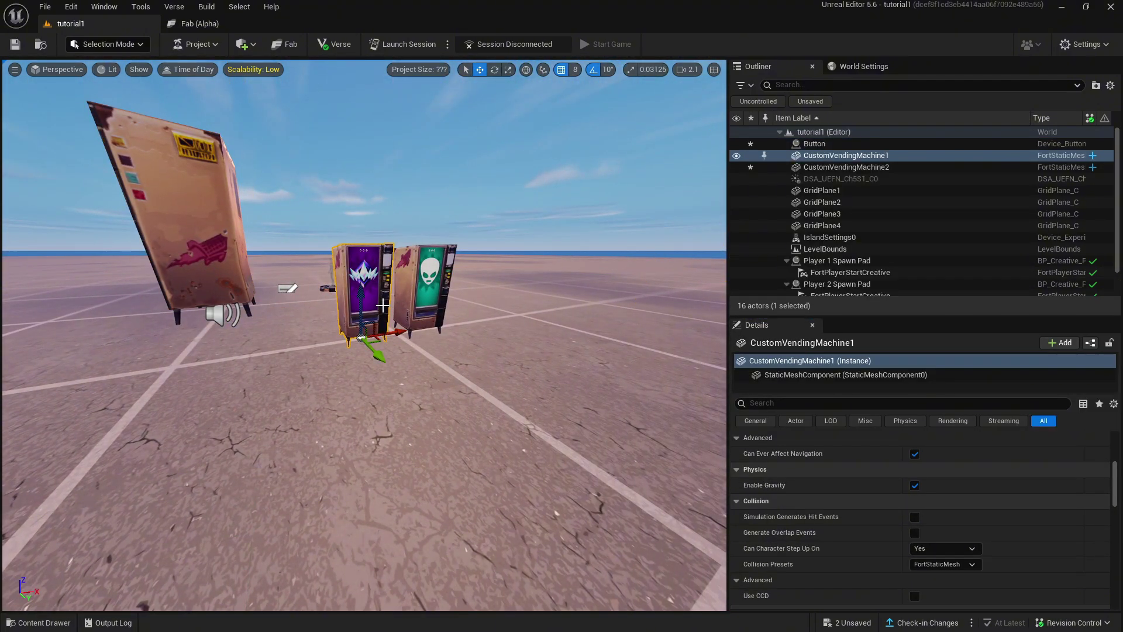
key("Delete")
left_click(438, 304)
key("Delete")
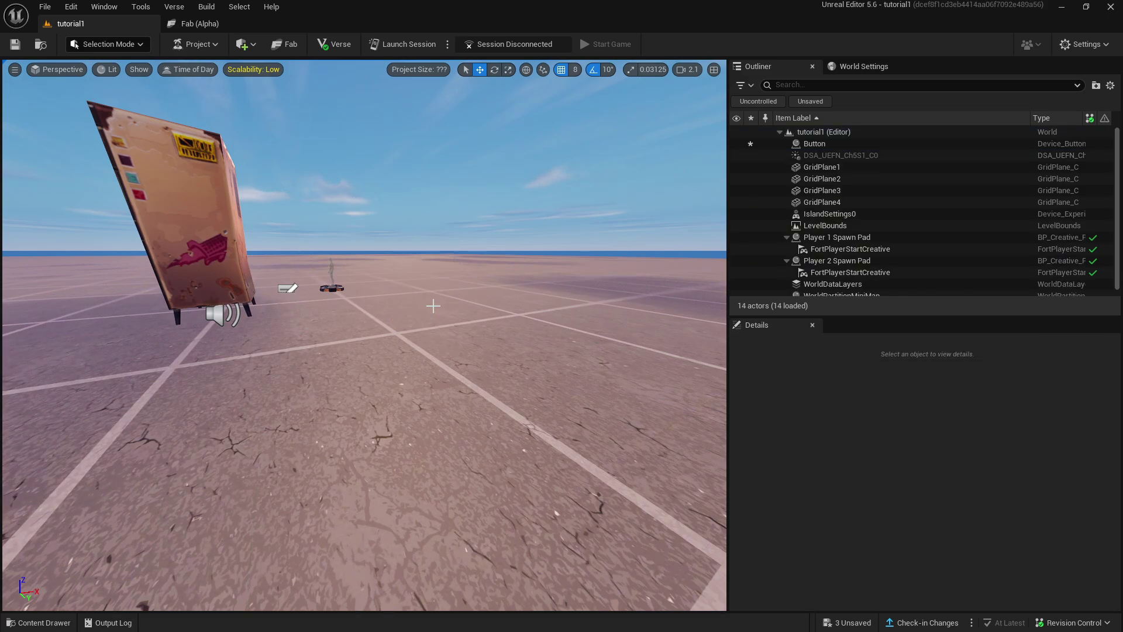
Step: Select the Button device that uses the vending machine mesh
key("a")
right_click_drag(244, 279, 409, 281)
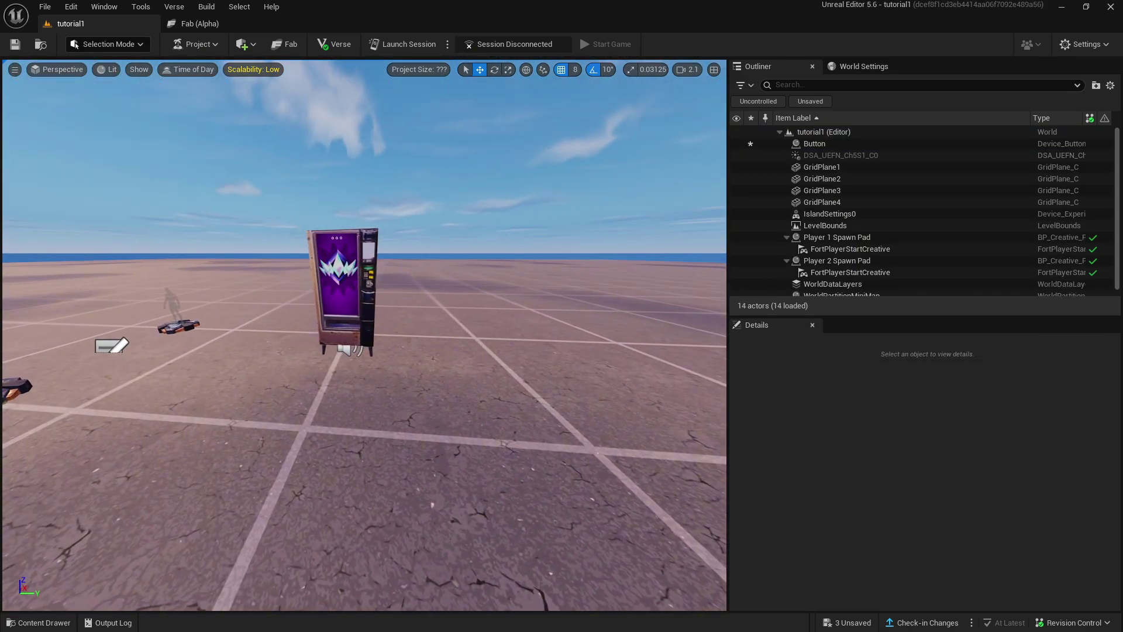
left_click(337, 331)
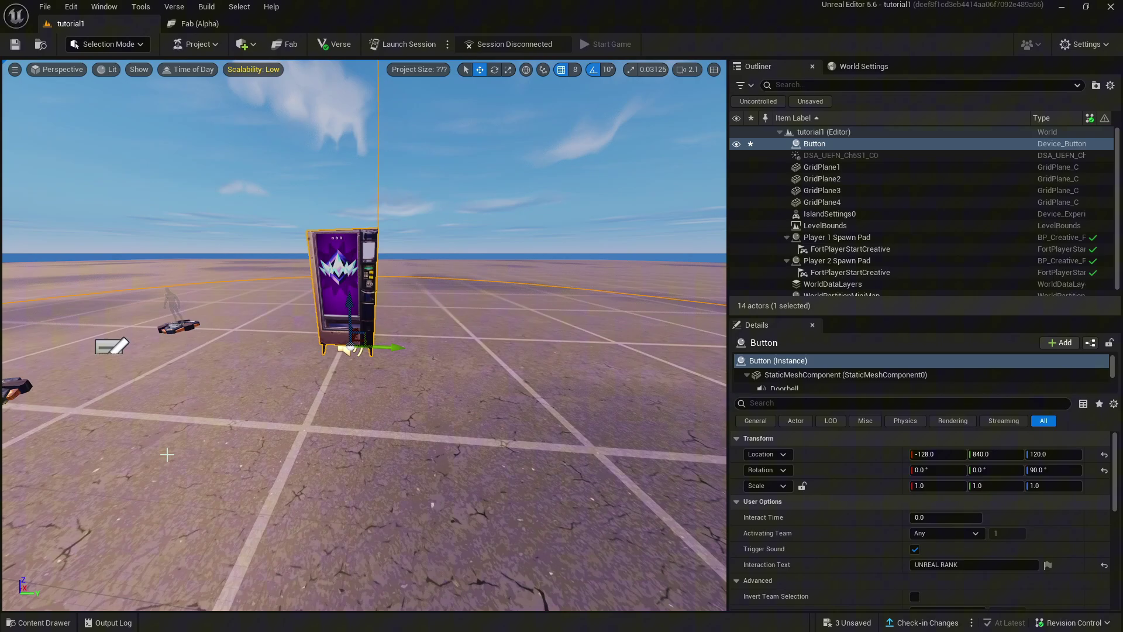